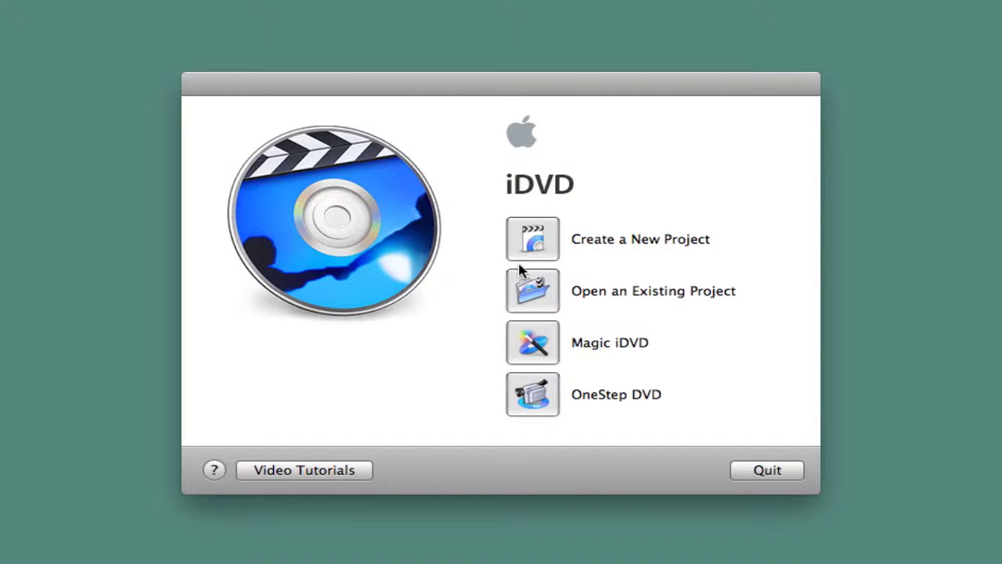
Create a new widescreen (16:9) project named DVD Tutorial and save it on the Desktop
left_click(534, 245)
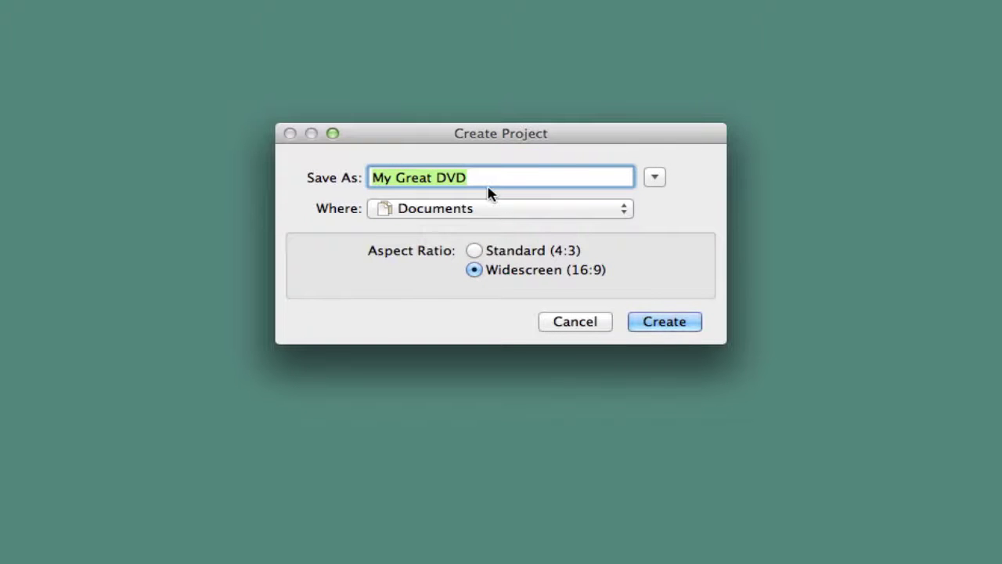
left_click(501, 210)
left_click(459, 304)
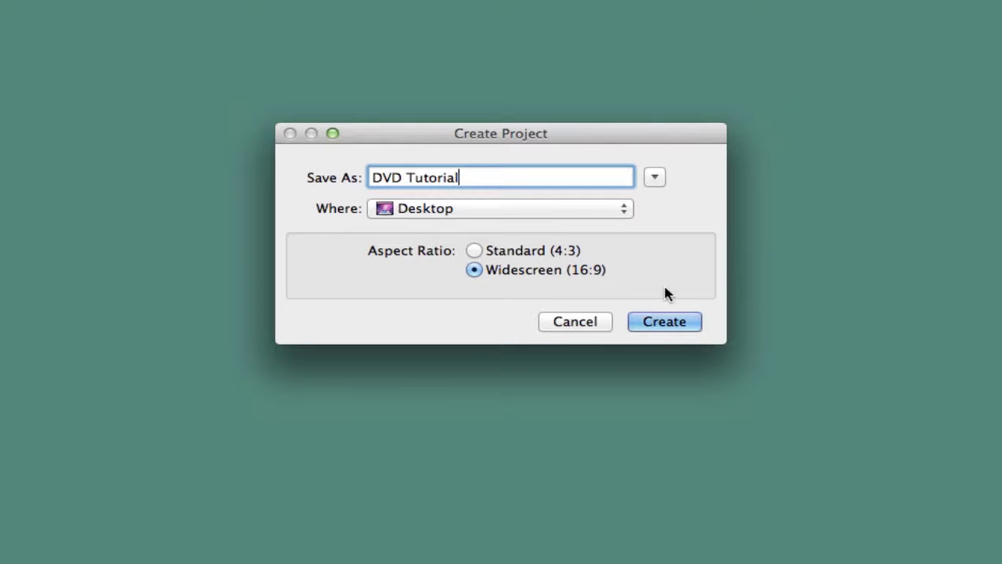
left_click(659, 315)
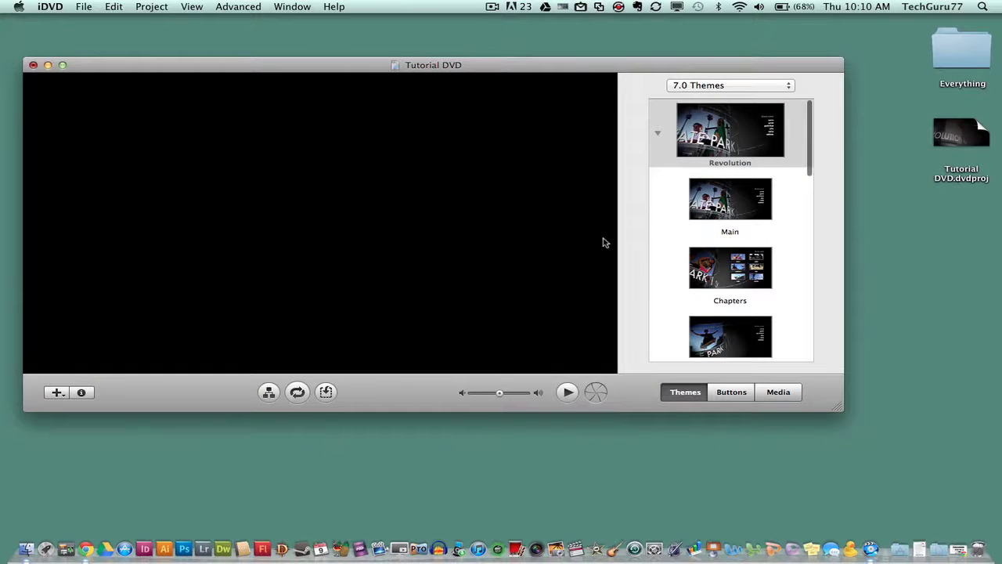
Mute the sound, then reposition and enlarge the project window until it nearly fills the screen
key("XF86AudioMute")
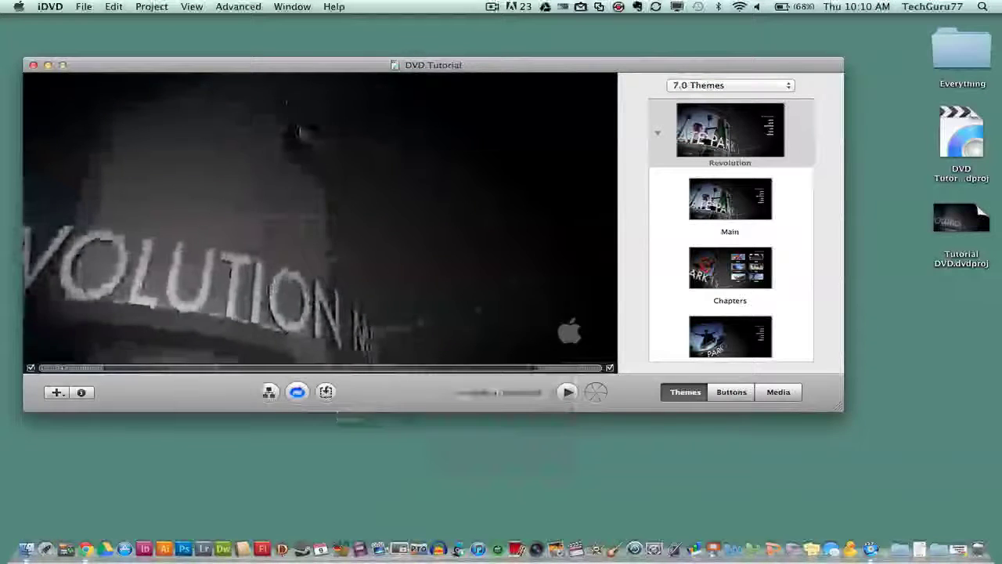
left_click_drag(268, 64, 250, 29)
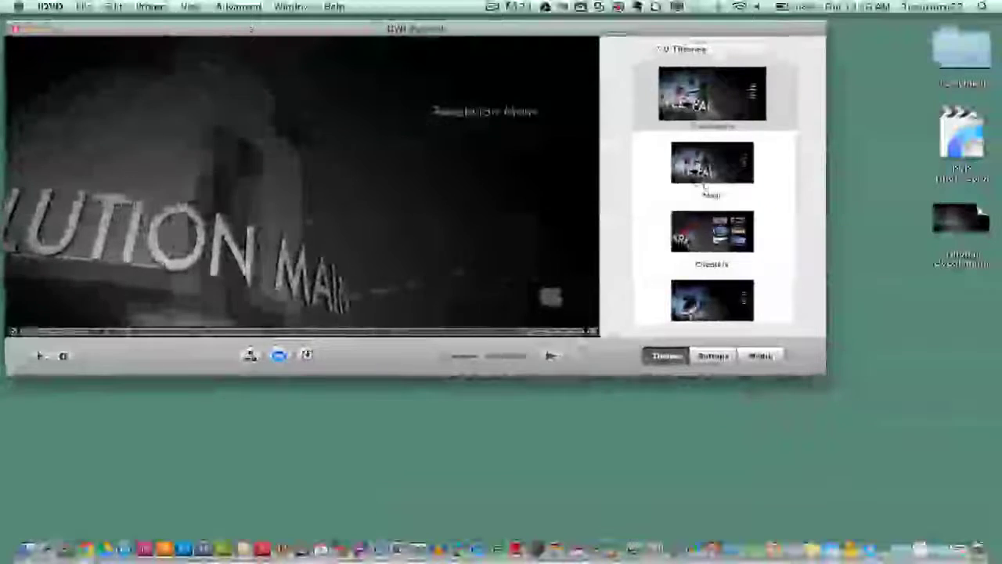
left_click_drag(824, 375, 861, 397)
left_click_drag(914, 446, 990, 525)
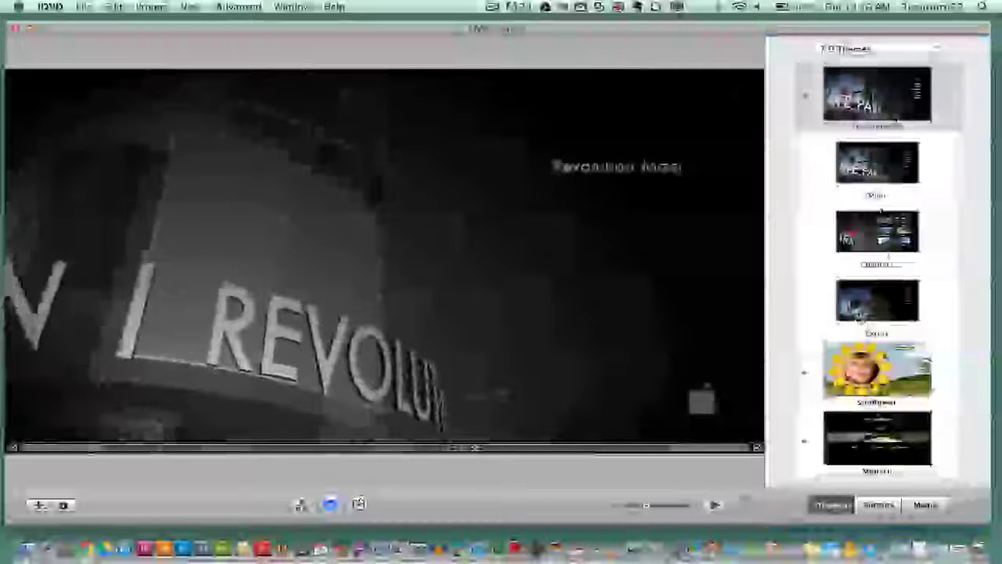
List all available themes instead of only the 7.0 Themes and collapse the Revolution theme family
left_click(848, 52)
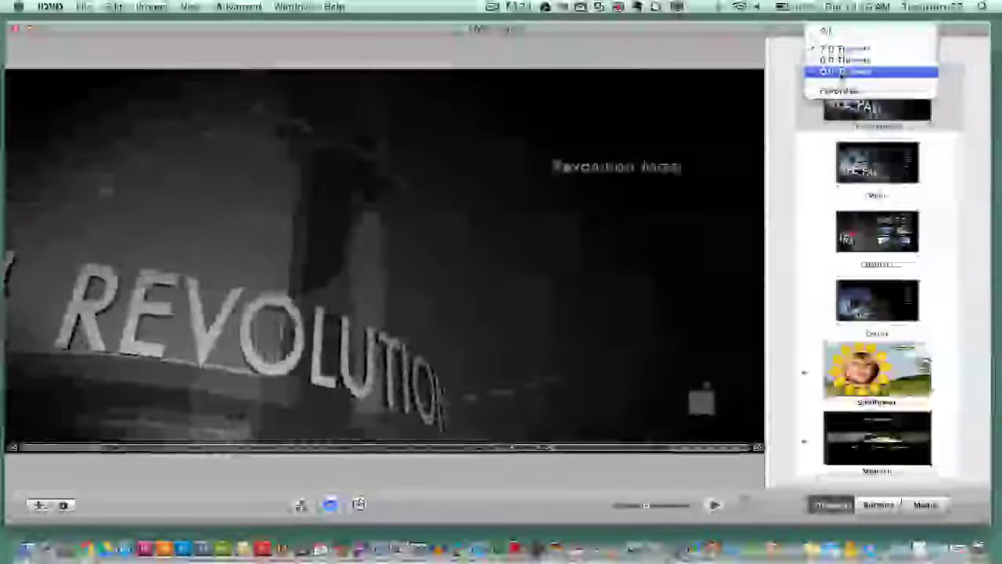
left_click(825, 33)
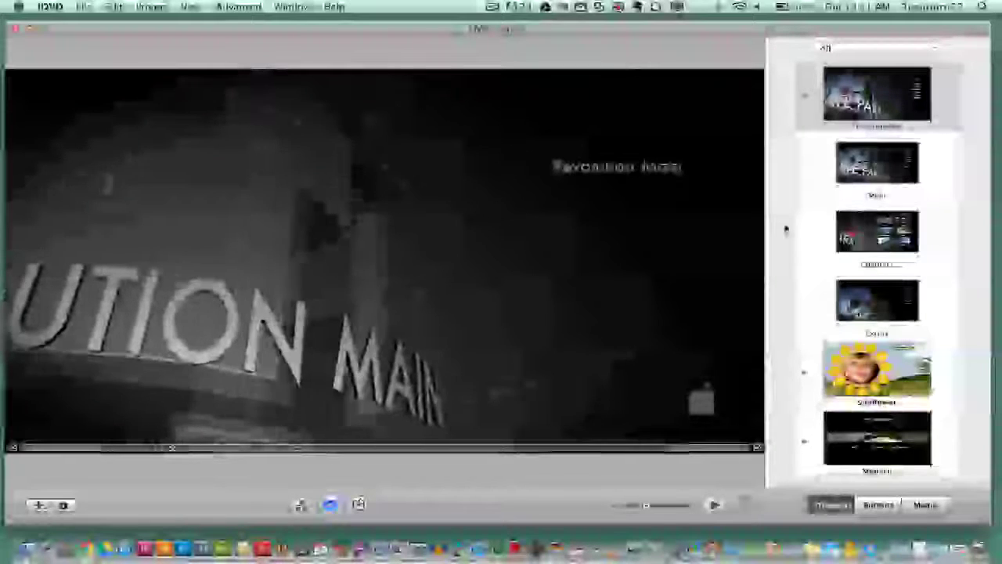
left_click(807, 99)
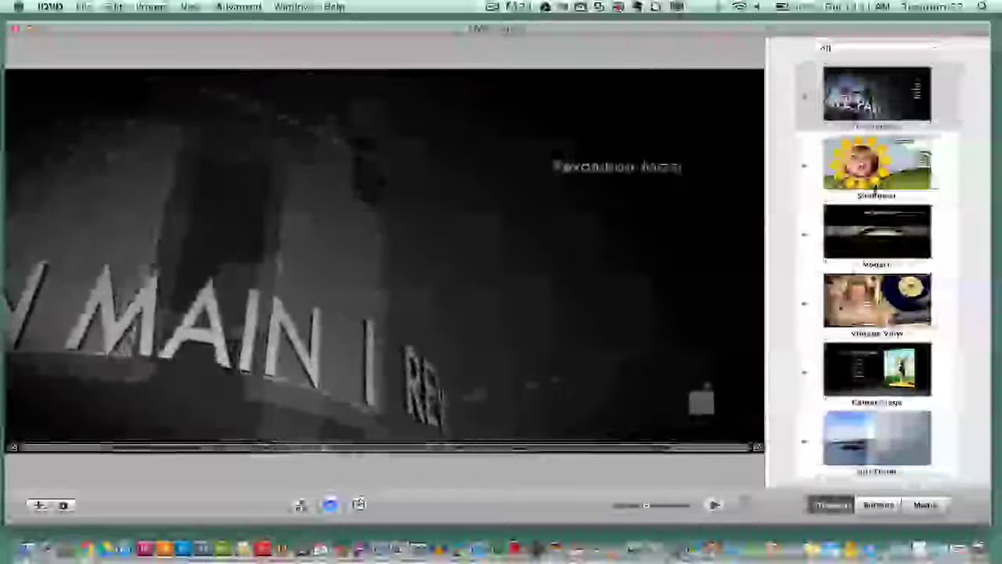
Browse the theme collection and apply the Reflection Black theme to the main menu
scroll(836, 327, "down", 1)
scroll(836, 327, "down", 10)
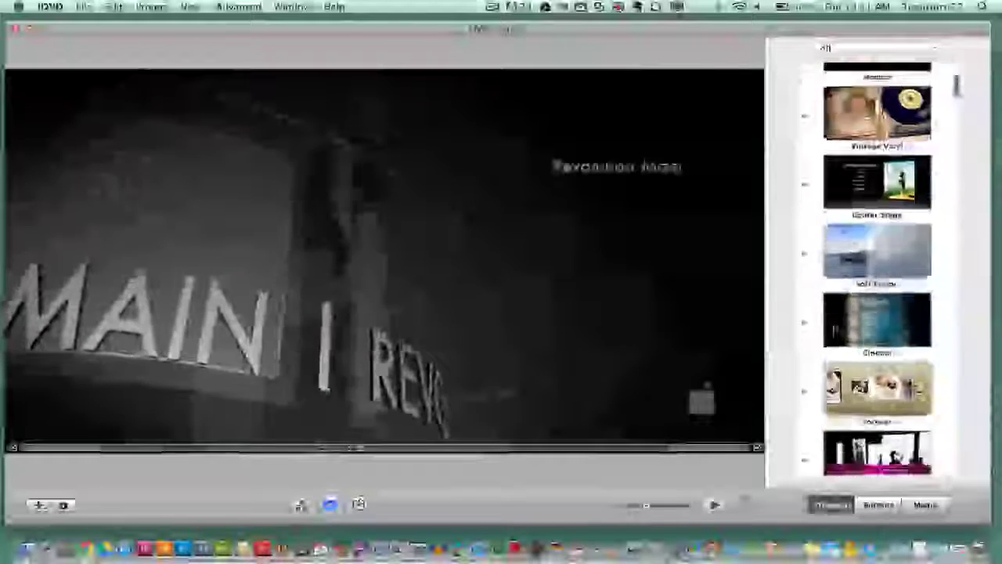
scroll(836, 328, "down", 5)
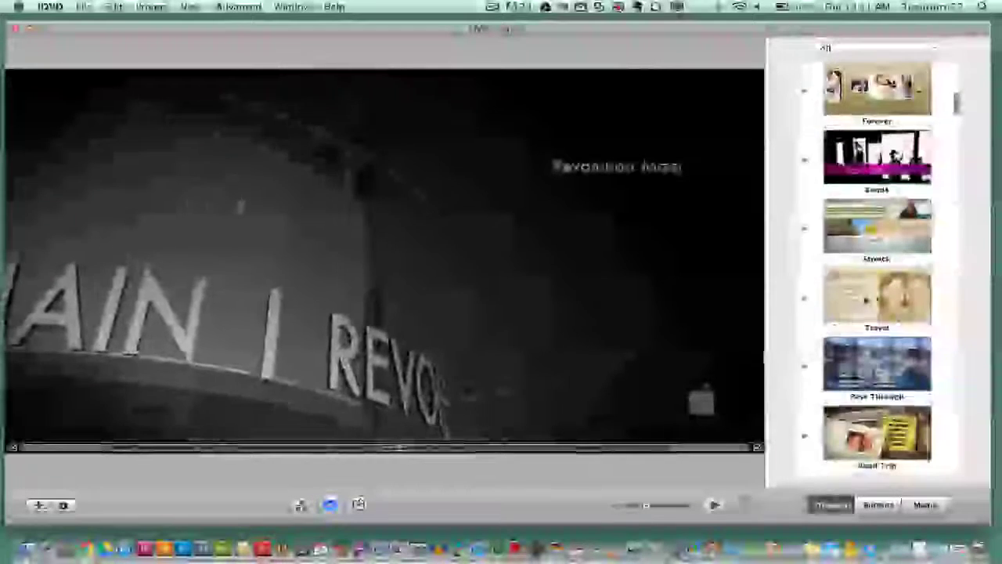
scroll(877, 267, "down", 3)
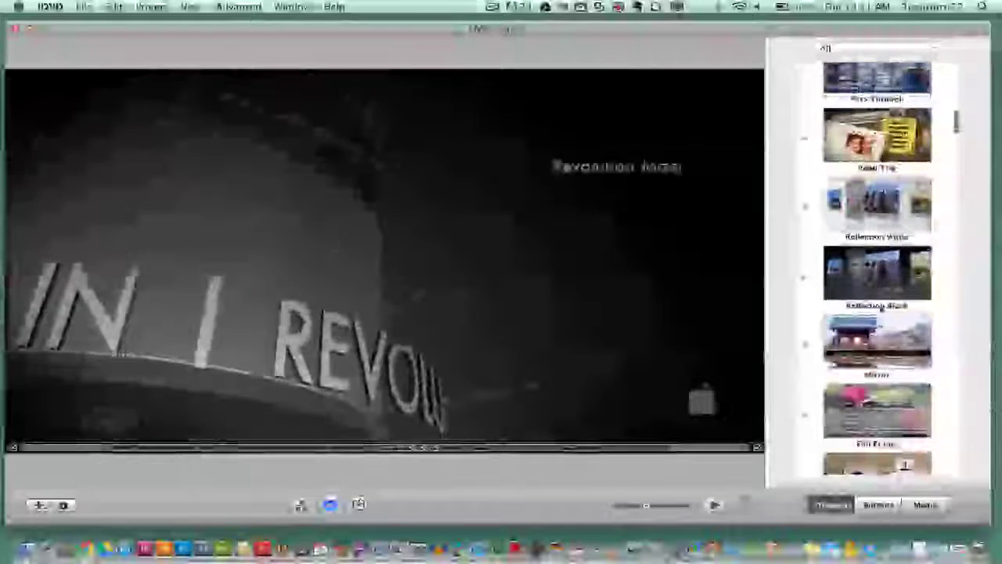
scroll(877, 266, "down", 8)
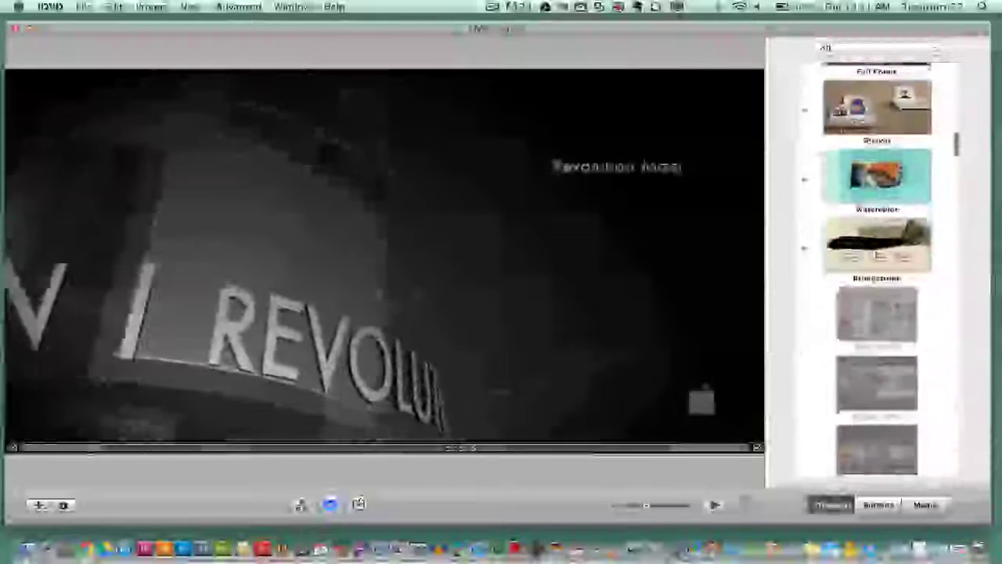
scroll(875, 317, "down", 3)
scroll(875, 316, "up", 8)
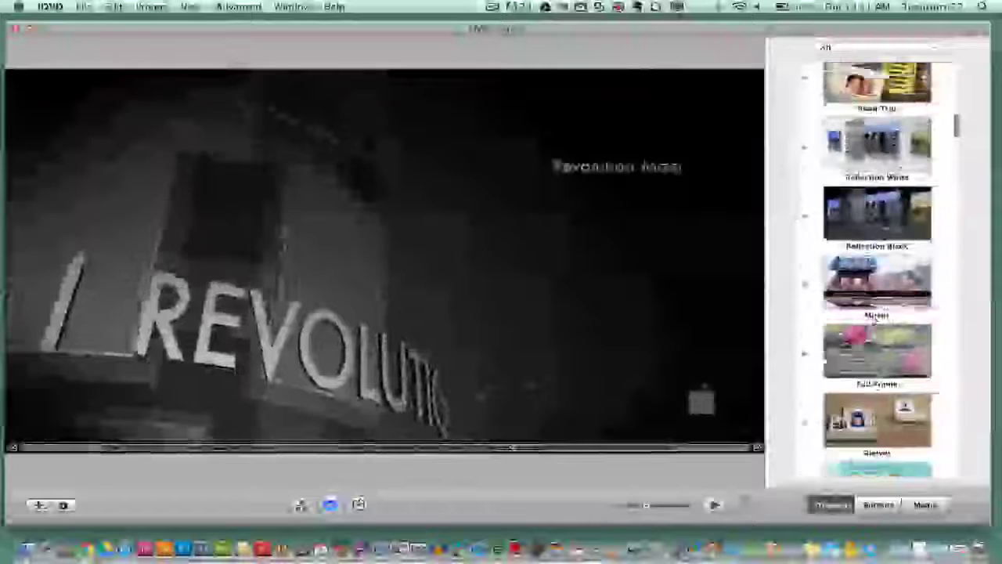
scroll(874, 316, "up", 3)
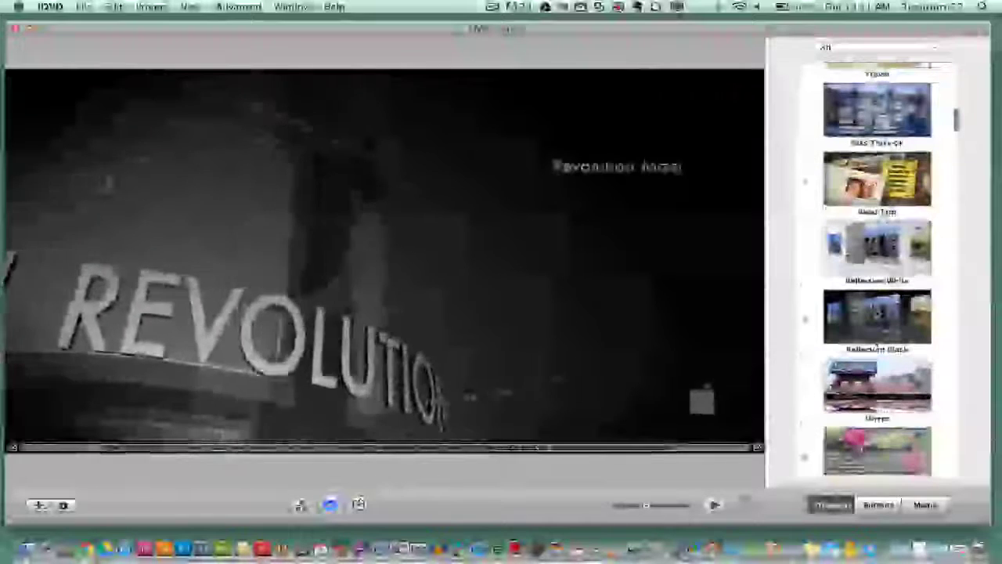
left_click(877, 317)
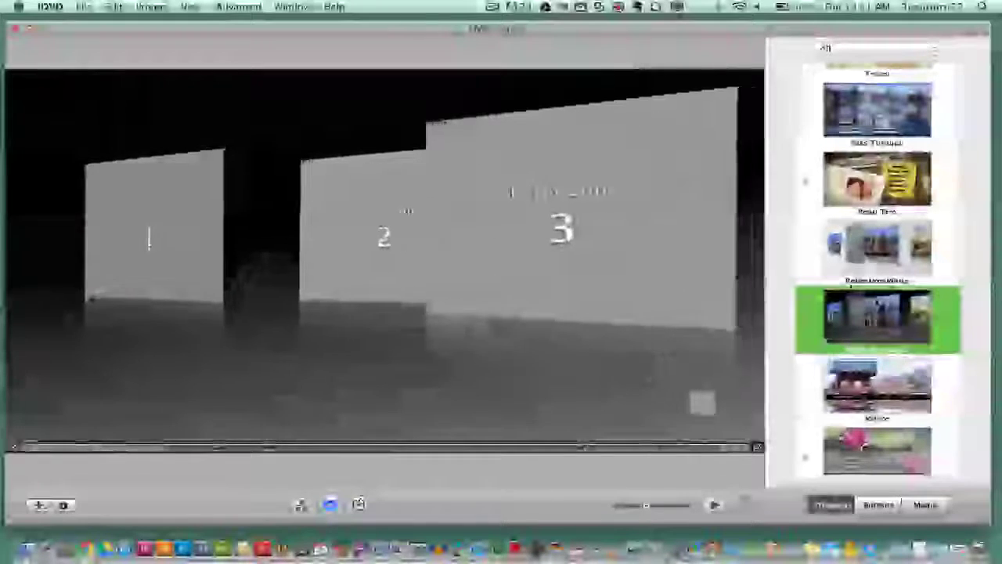
Apply the Revolution theme to the main menu
scroll(877, 266, "up", 10)
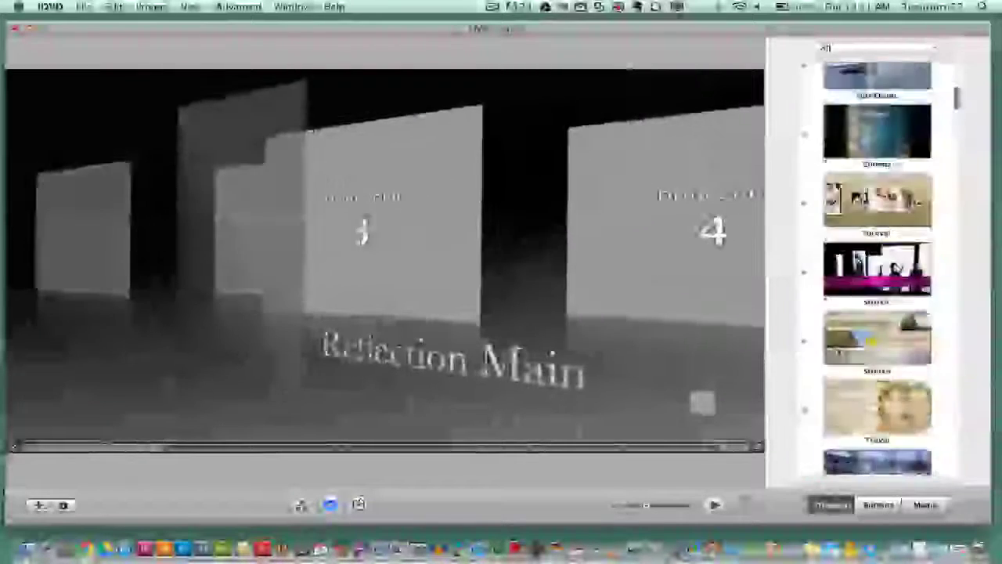
scroll(877, 267, "up", 3)
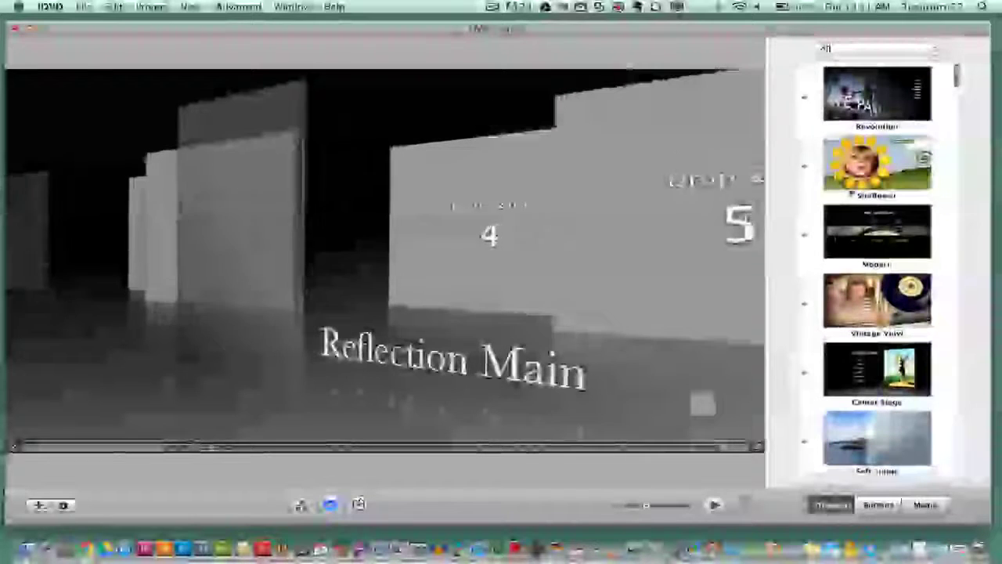
left_click(877, 94)
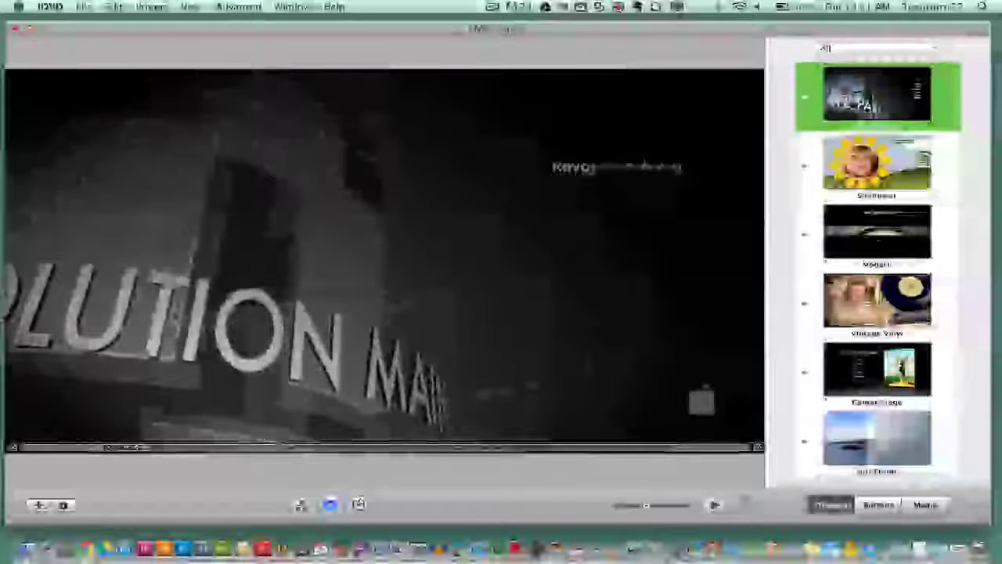
Replace the menu's Revolution Main title with the text Tutorial DVD
left_click(588, 165)
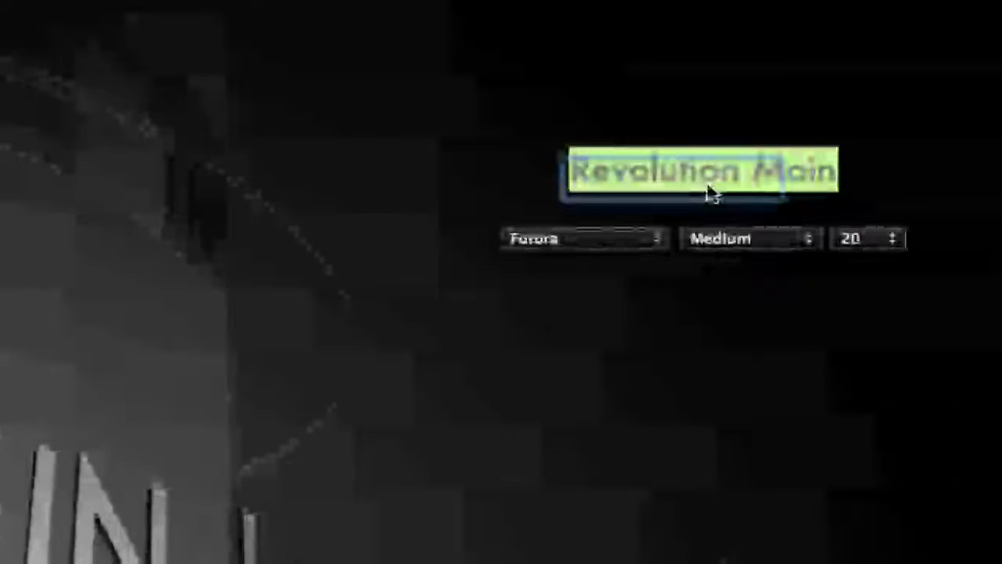
type("Tuto")
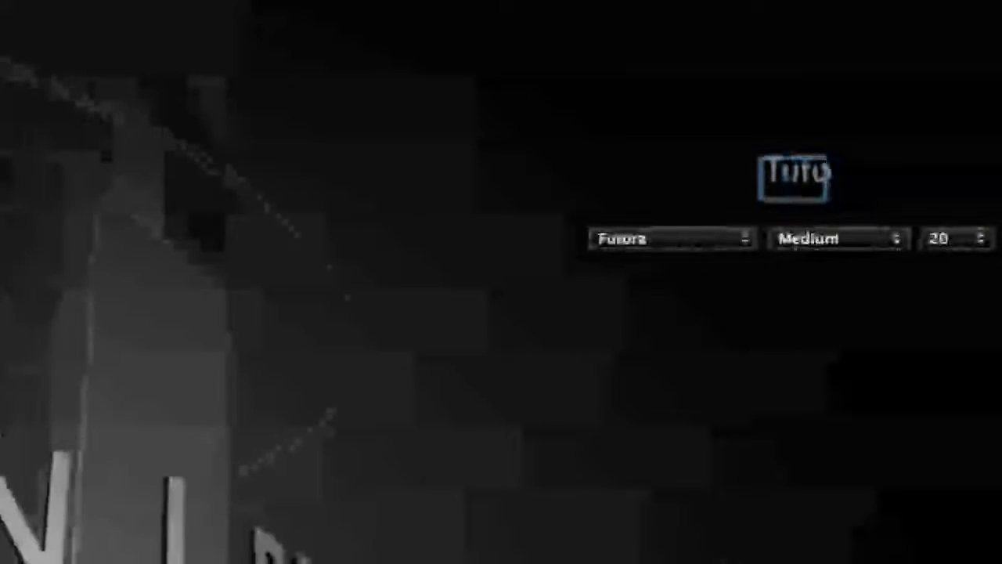
type("rial DVD")
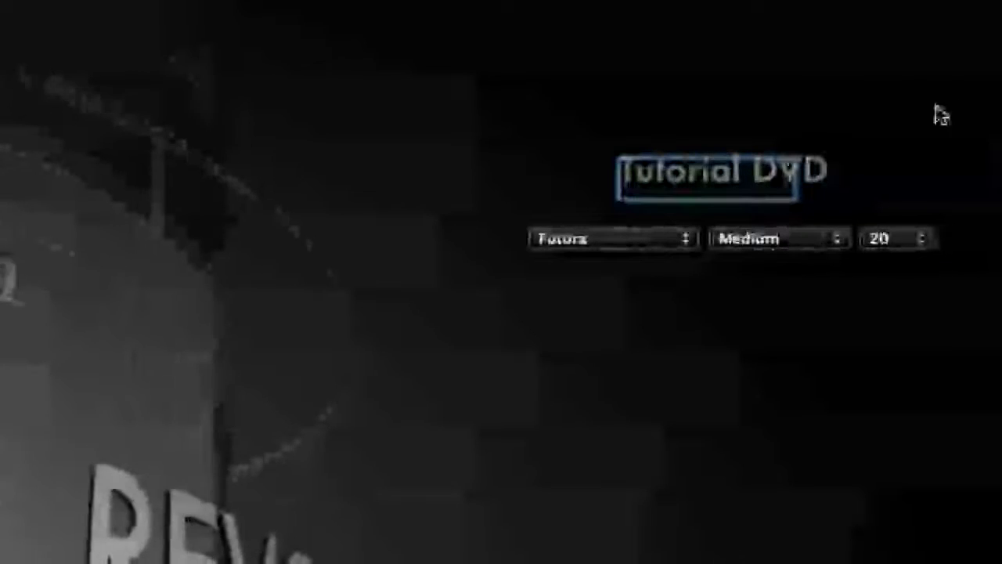
Set the menu title's font to Gill Sans and its size to 48
left_click(630, 236)
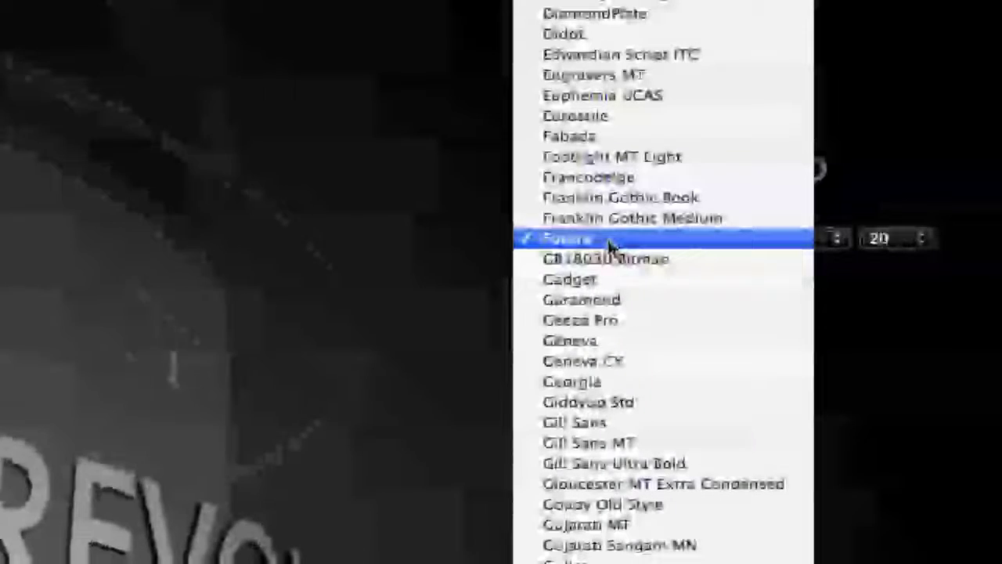
left_click(577, 422)
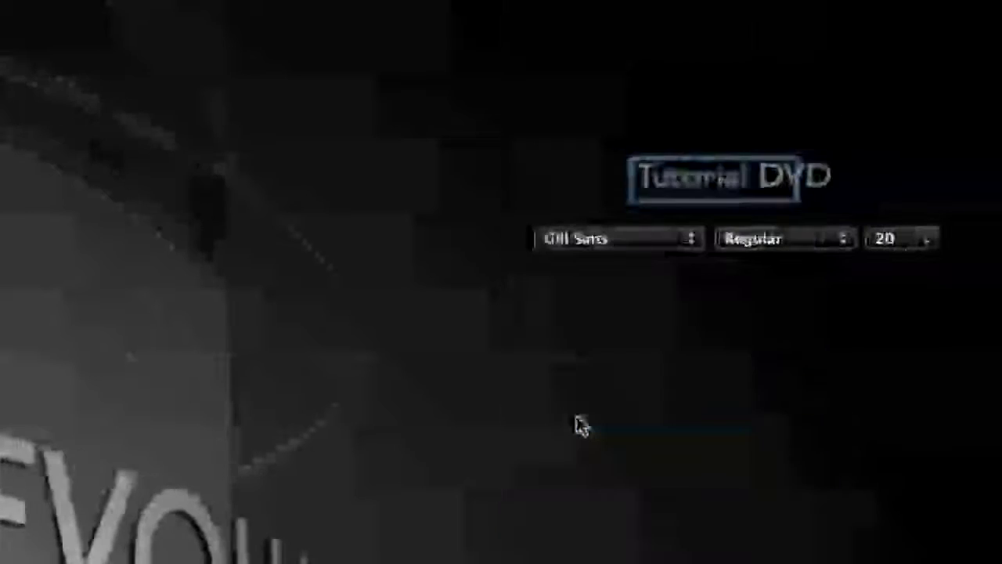
left_click(756, 240)
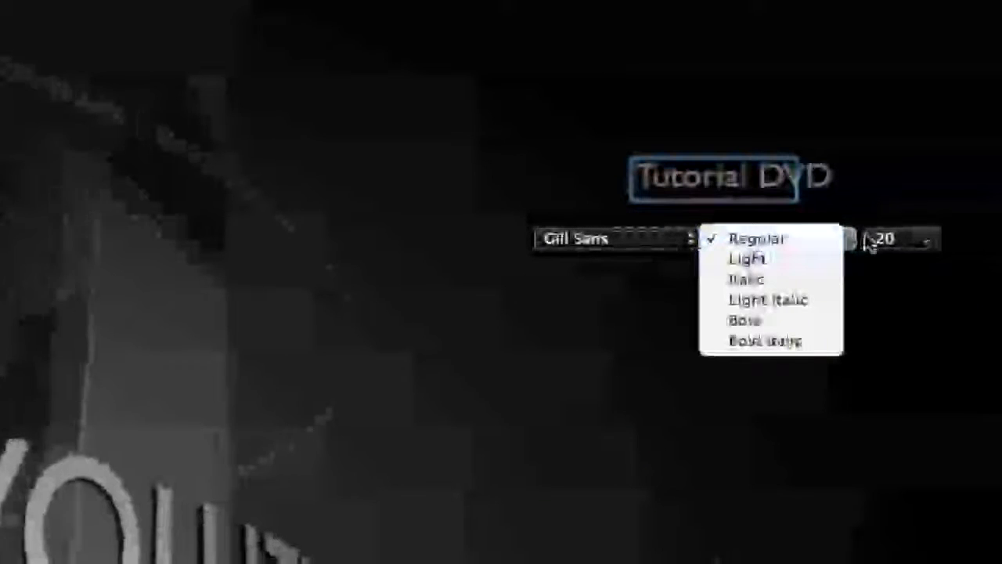
left_click(913, 242)
left_click(913, 243)
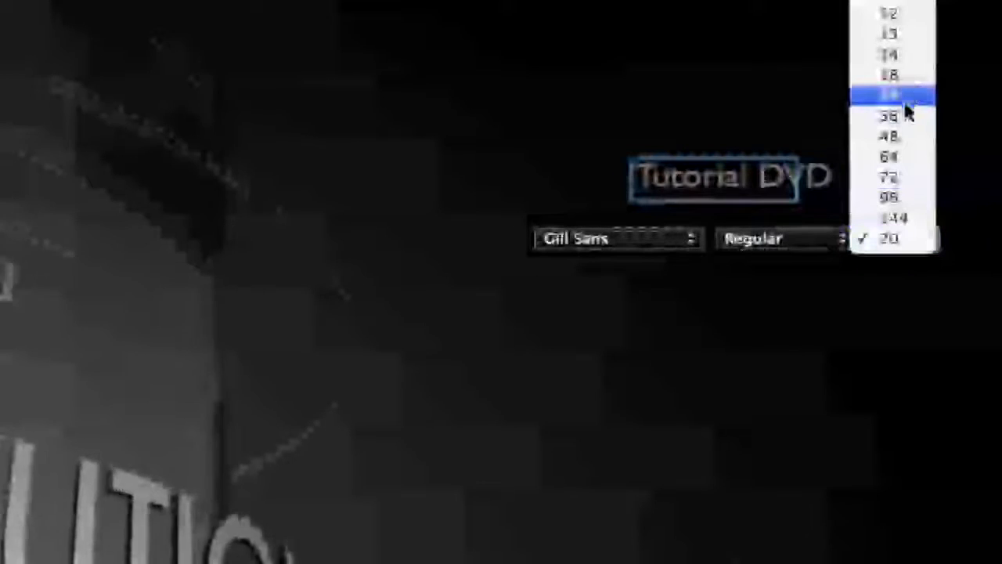
left_click(906, 138)
Move the enlarged menu title closer to the menu's right edge and finish editing it
left_click_drag(554, 194, 760, 188)
left_click(671, 133)
left_click(671, 206)
left_click(738, 259)
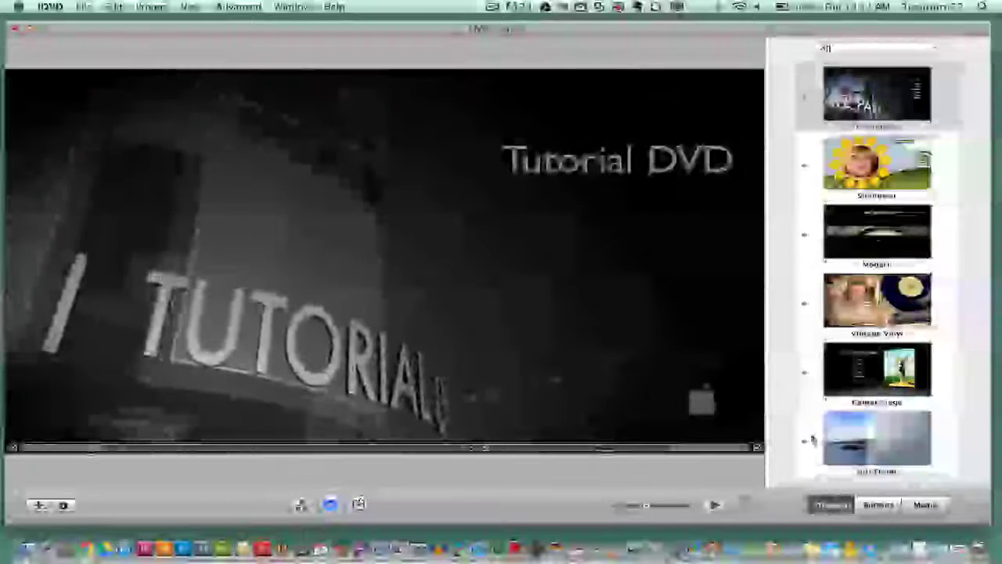
Show the photo library in the media browser and add photo IMG_0625 to the menu's drop zone
left_click(926, 505)
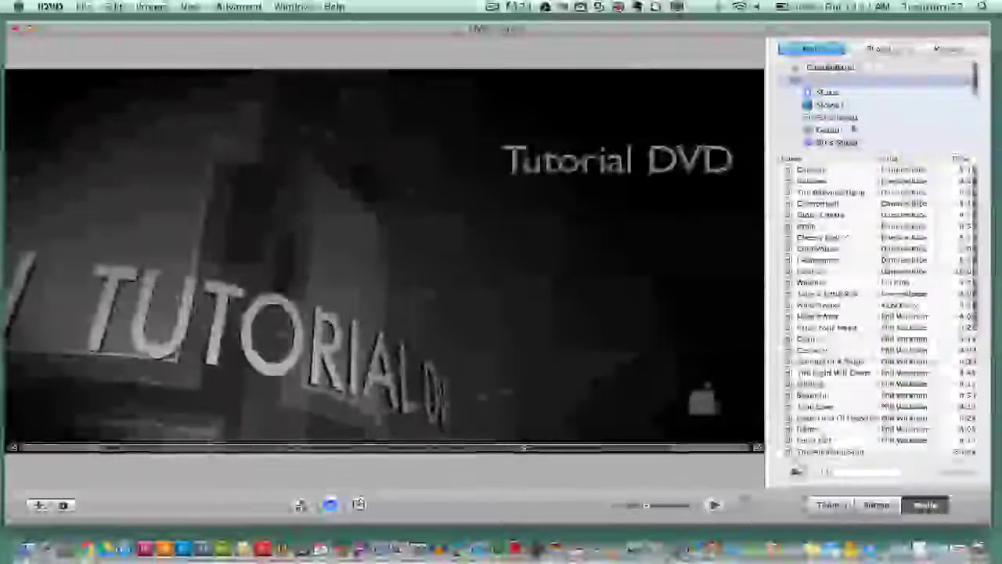
left_click(879, 50)
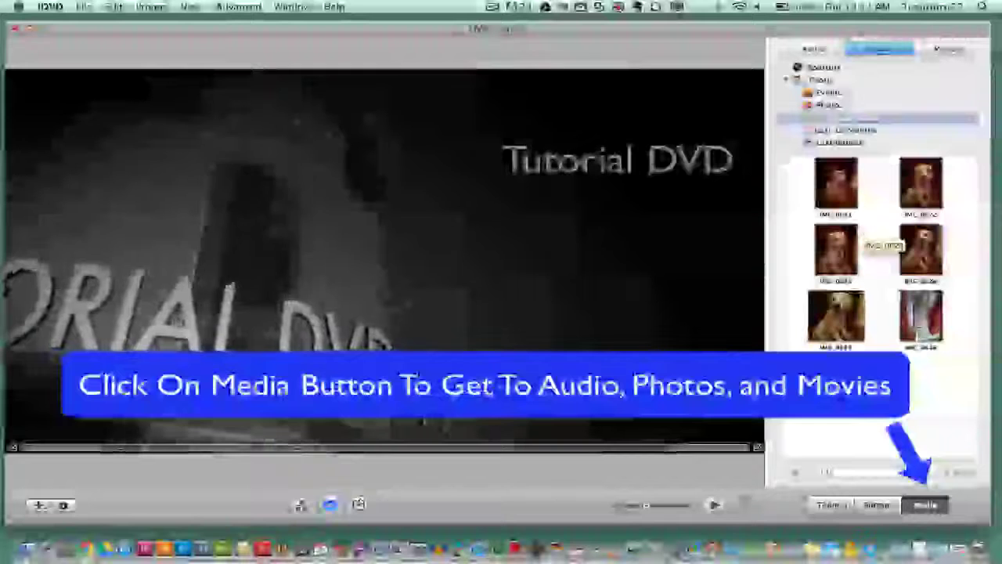
left_click_drag(837, 316, 549, 270)
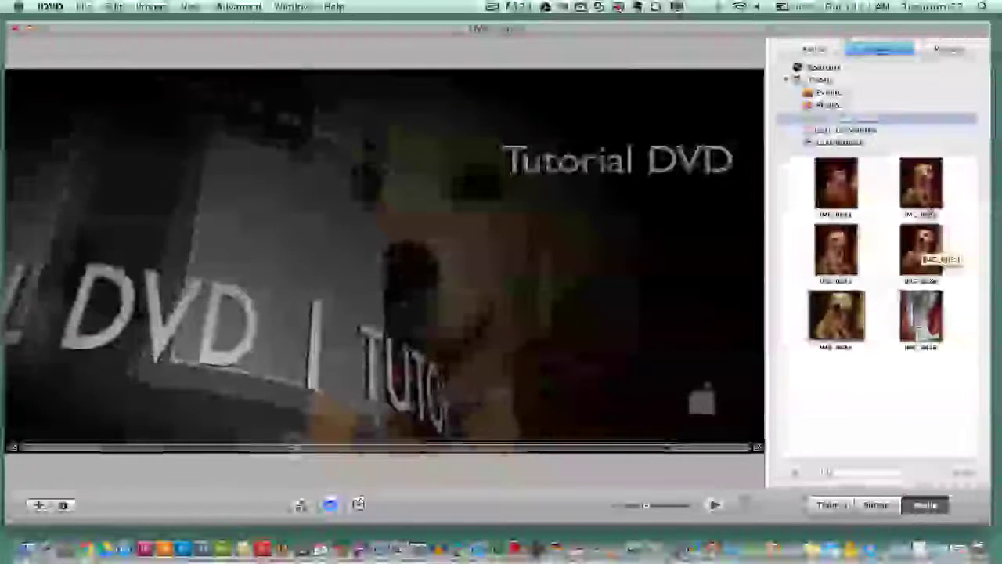
Add more dog photos from the library, including IMG_0623 and IMG_0622, to the Revolution menu's drop zones
left_click(921, 184)
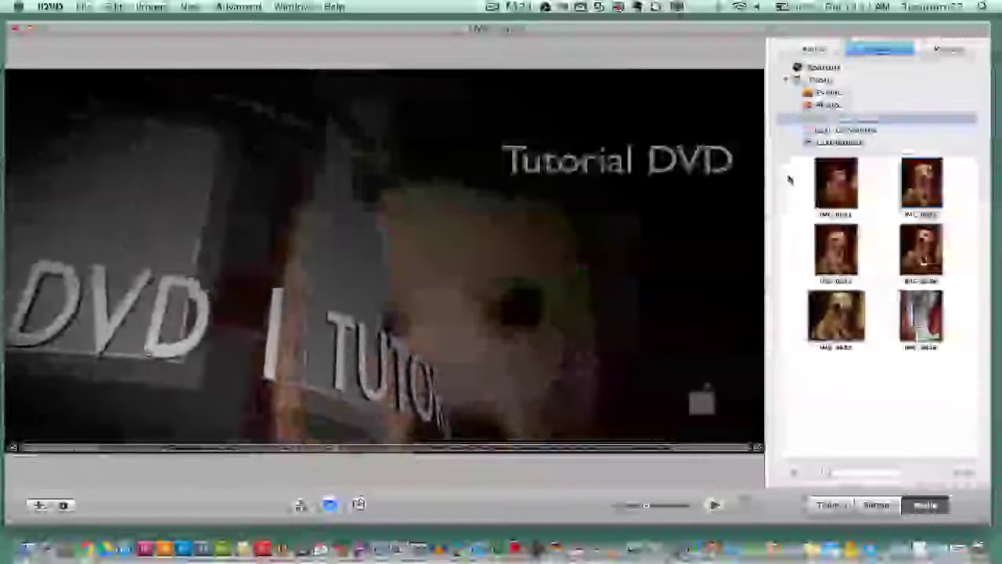
left_click(837, 183)
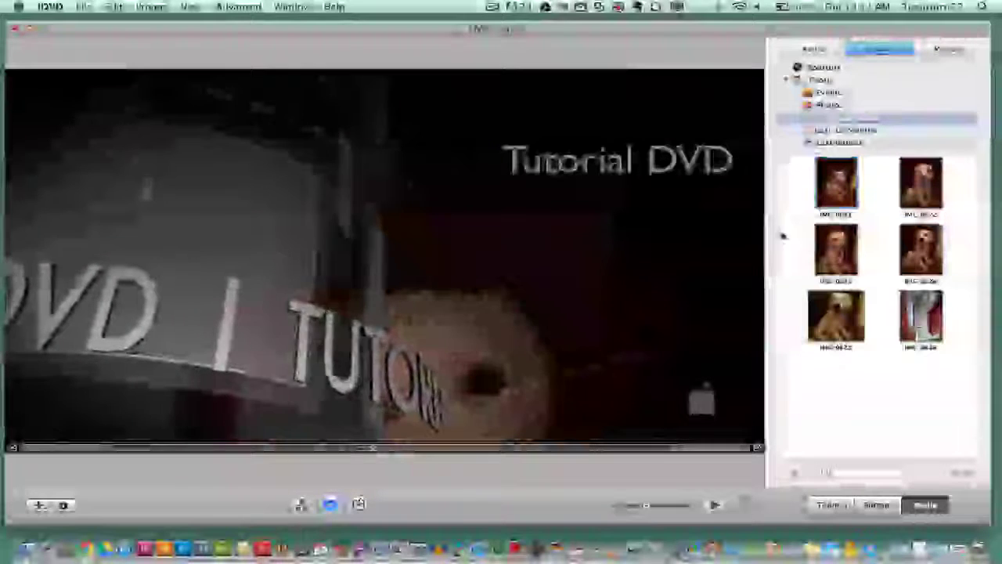
left_click(836, 251)
left_click_drag(836, 251, 559, 317)
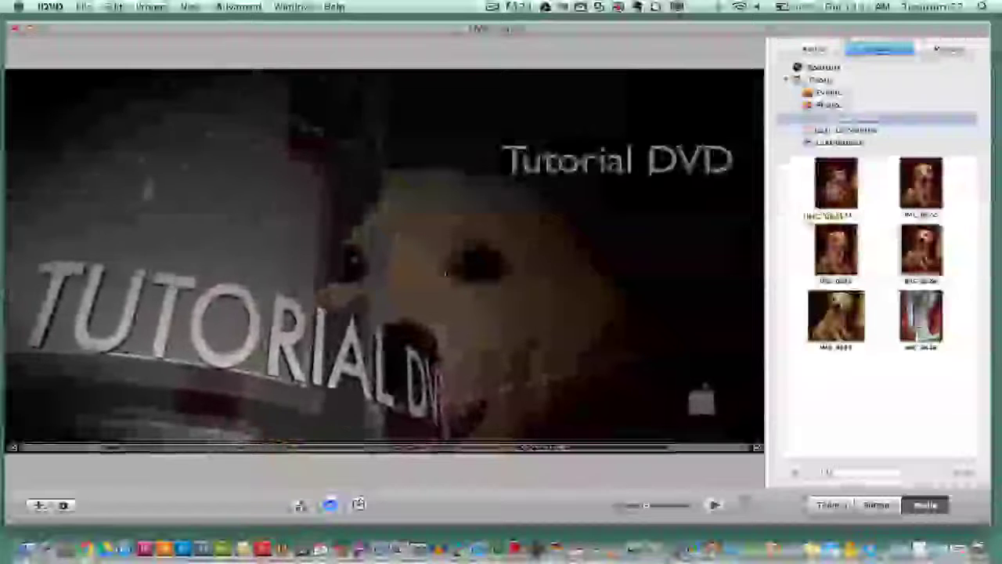
left_click_drag(922, 182, 307, 245)
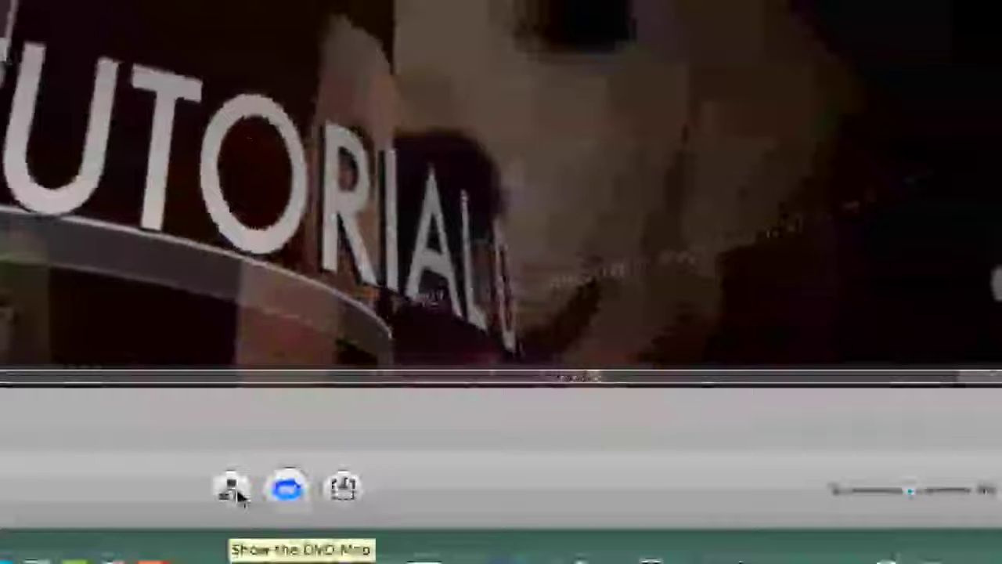
Show the project's DVD map
left_click(231, 489)
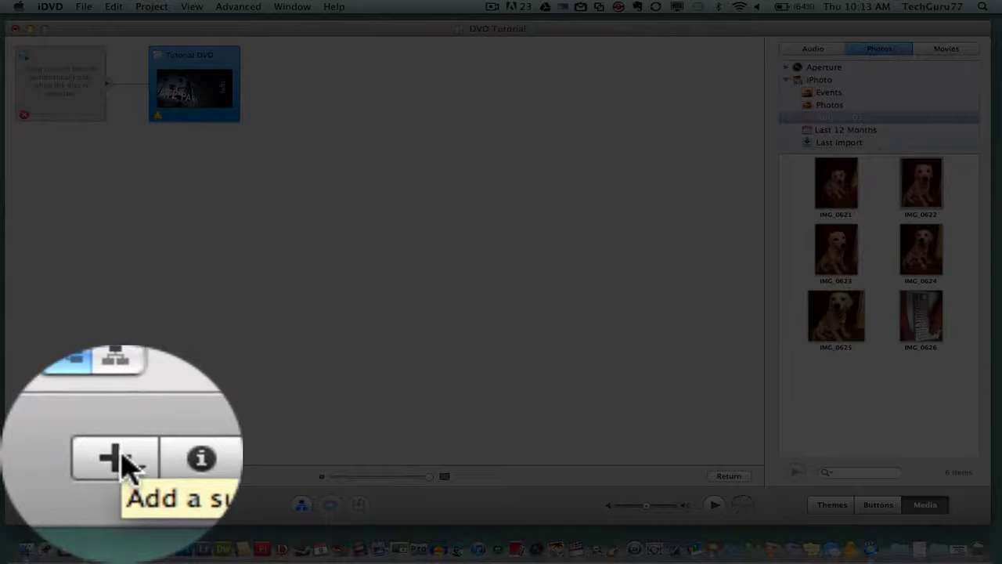
Add an empty movie placeholder linked to the Tutorial DVD menu in the DVD map
left_click(37, 505)
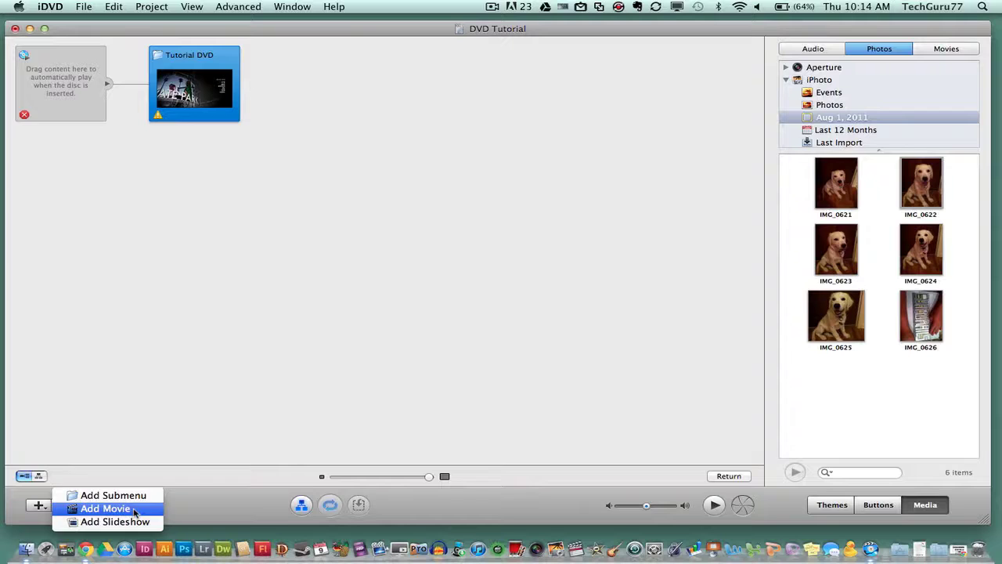
left_click(106, 508)
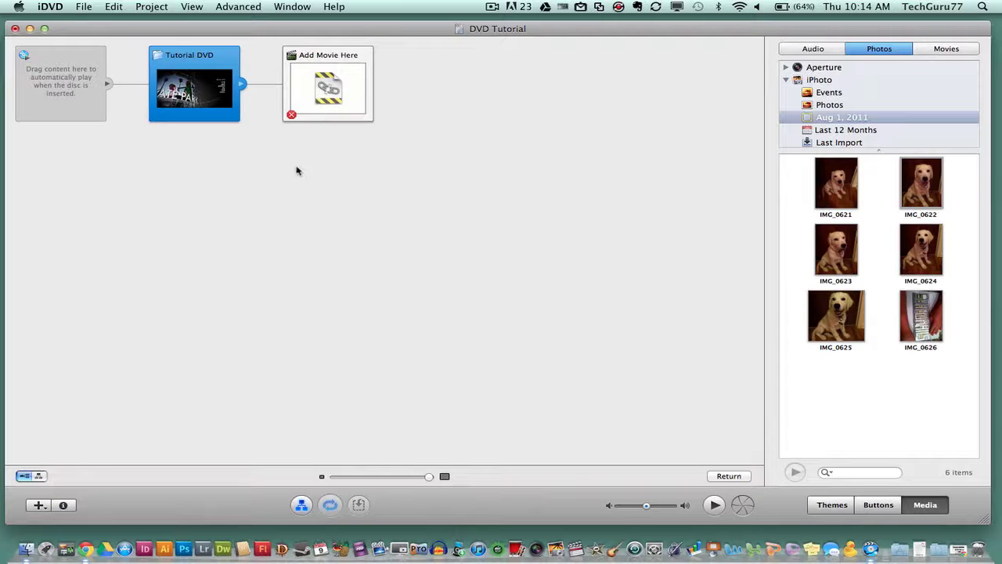
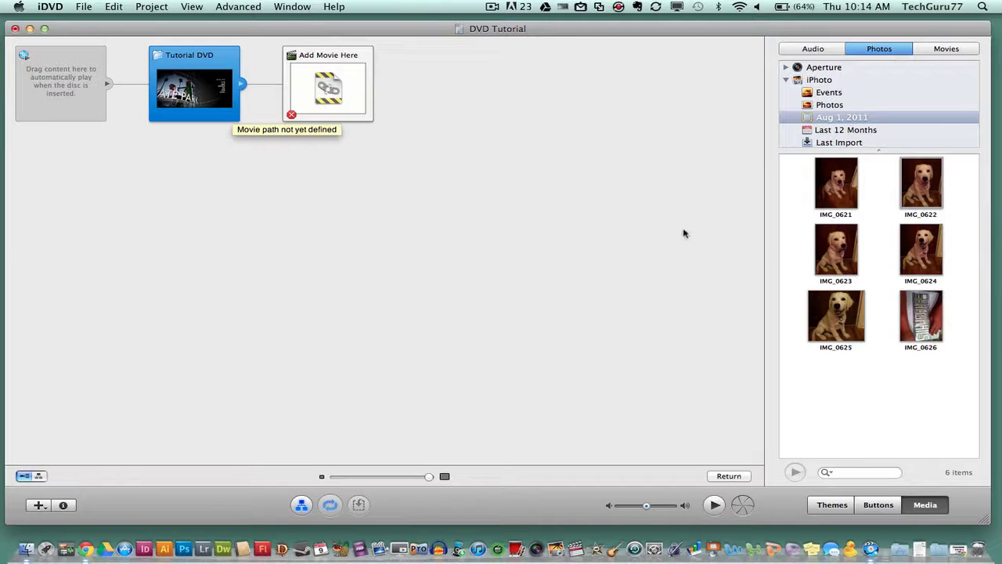
Show the movie library and place the 3:42 "Chaning Desktop..." movie into the empty movie placeholder in the map
left_click(940, 49)
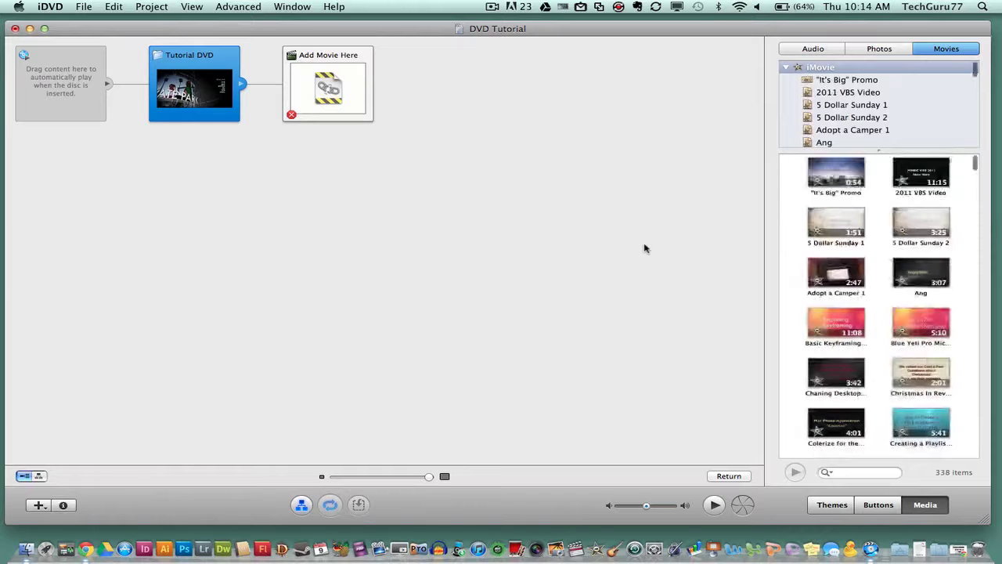
scroll(838, 250, "down", 5)
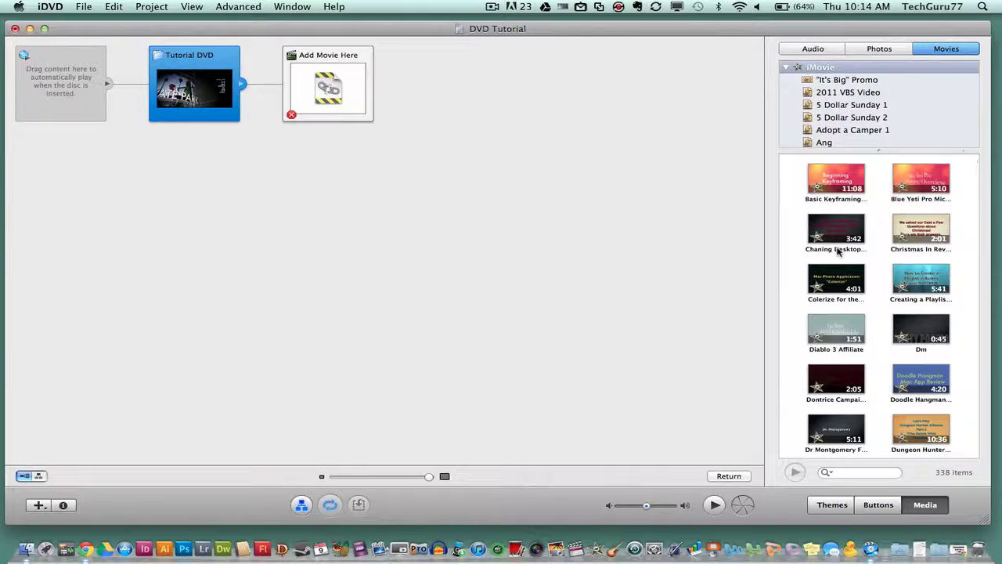
scroll(861, 274, "up", 2)
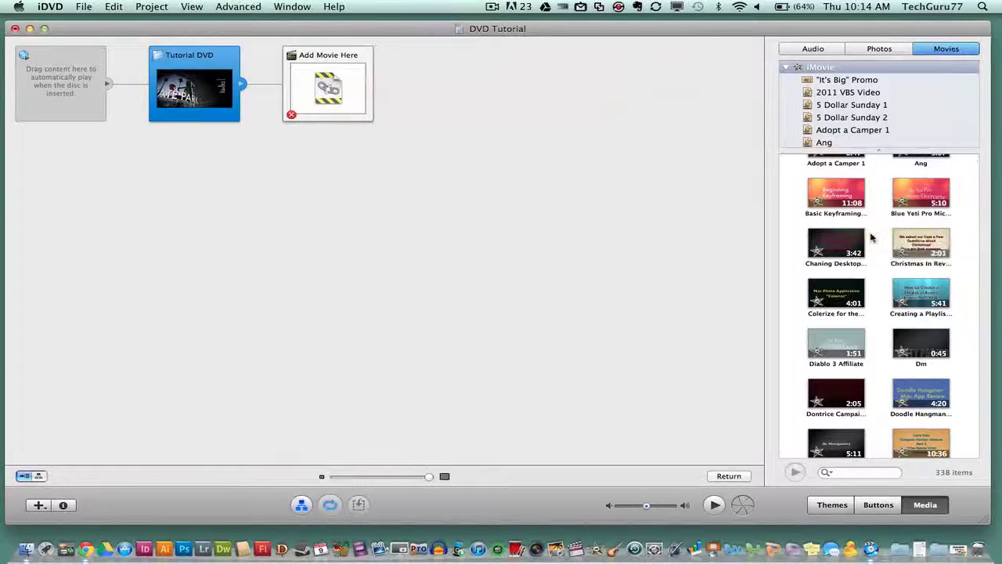
left_click_drag(838, 237, 473, 210)
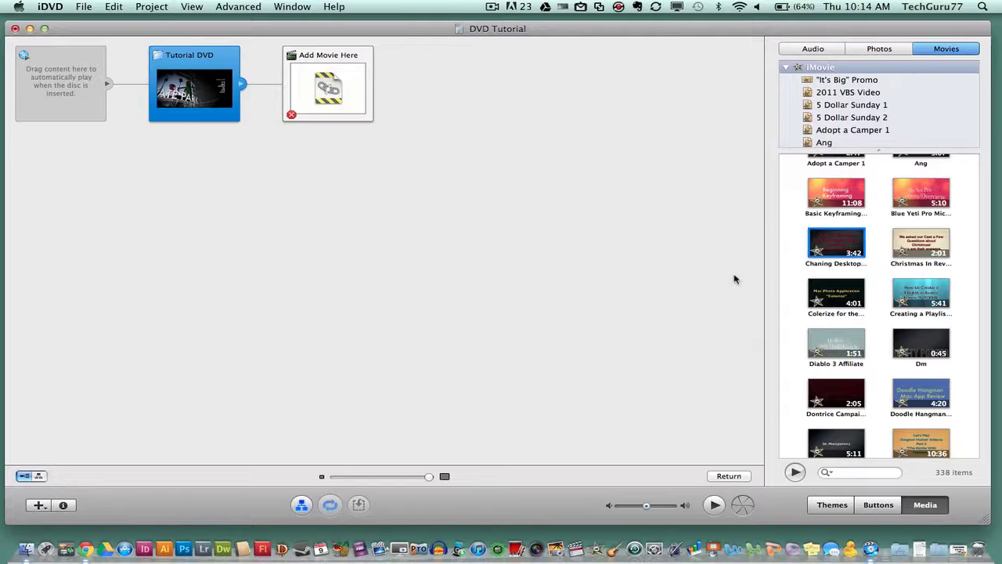
left_click(787, 68)
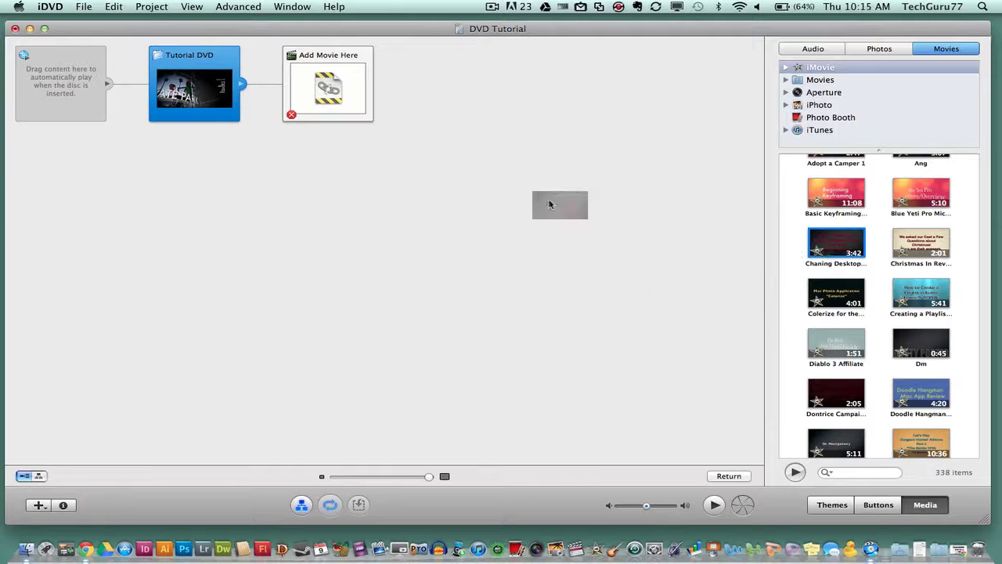
left_click_drag(549, 205, 318, 89)
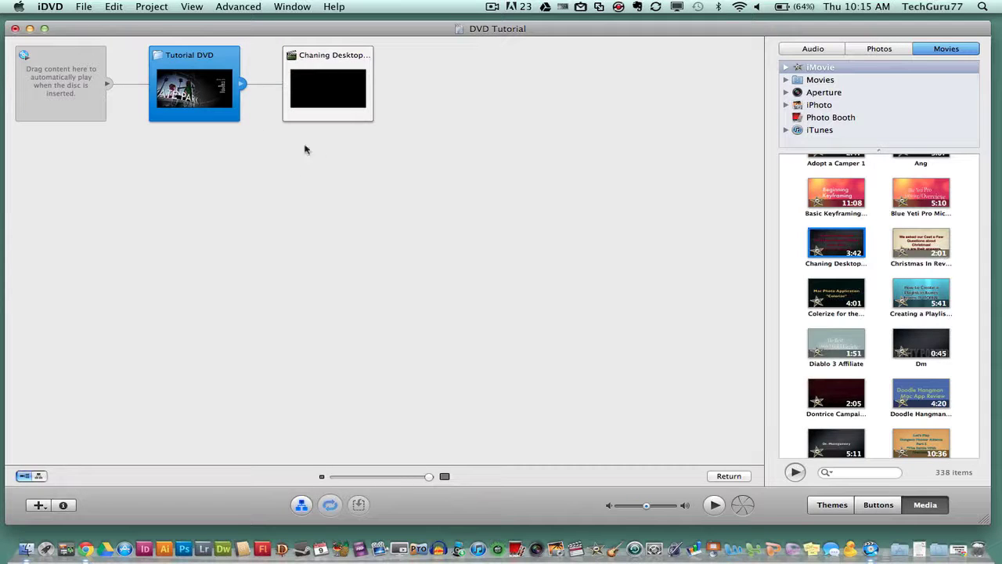
Return from the map to the Tutorial DVD menu and examine its drop zones alongside the photo library
left_click(301, 505)
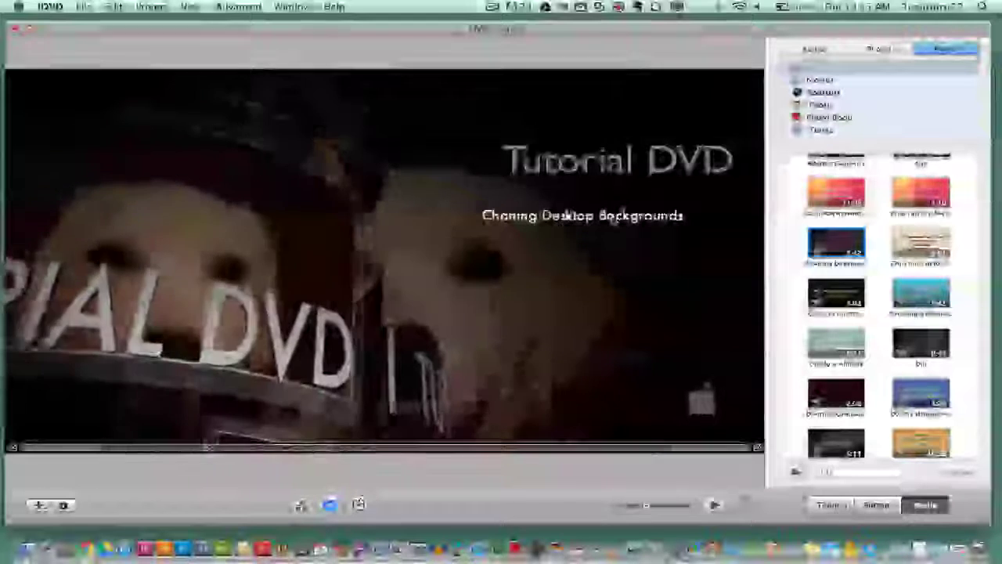
left_click(611, 214)
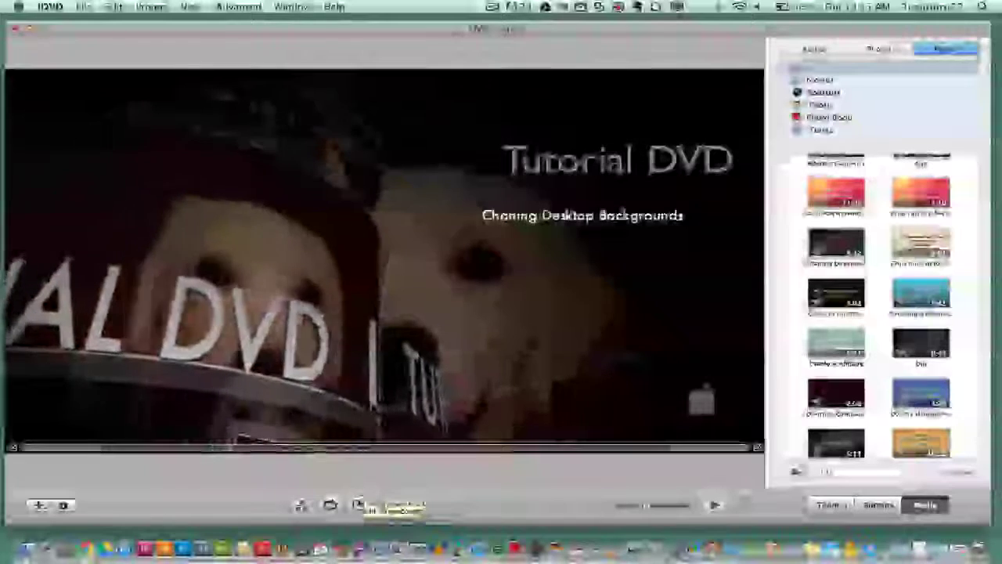
left_click(358, 505)
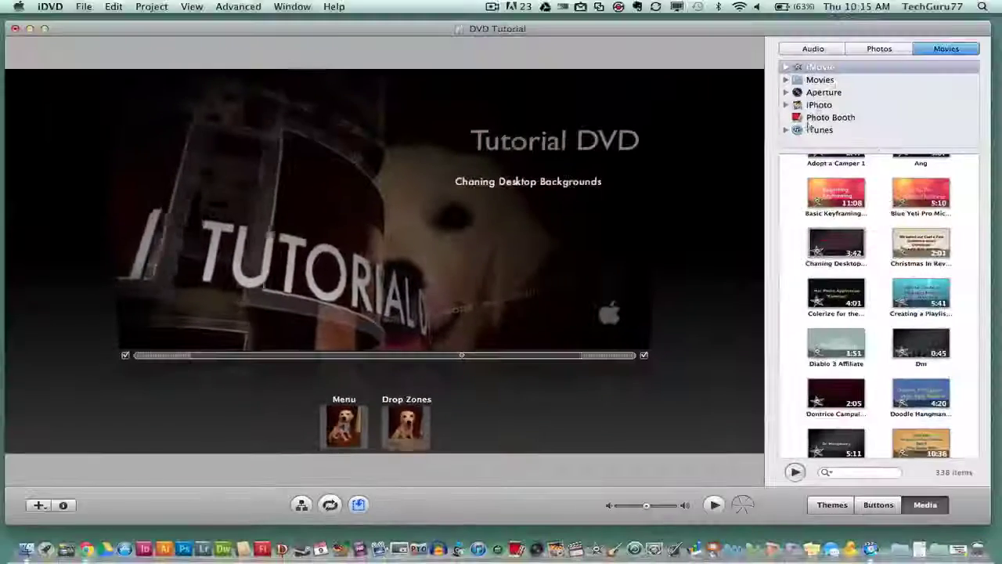
left_click(879, 48)
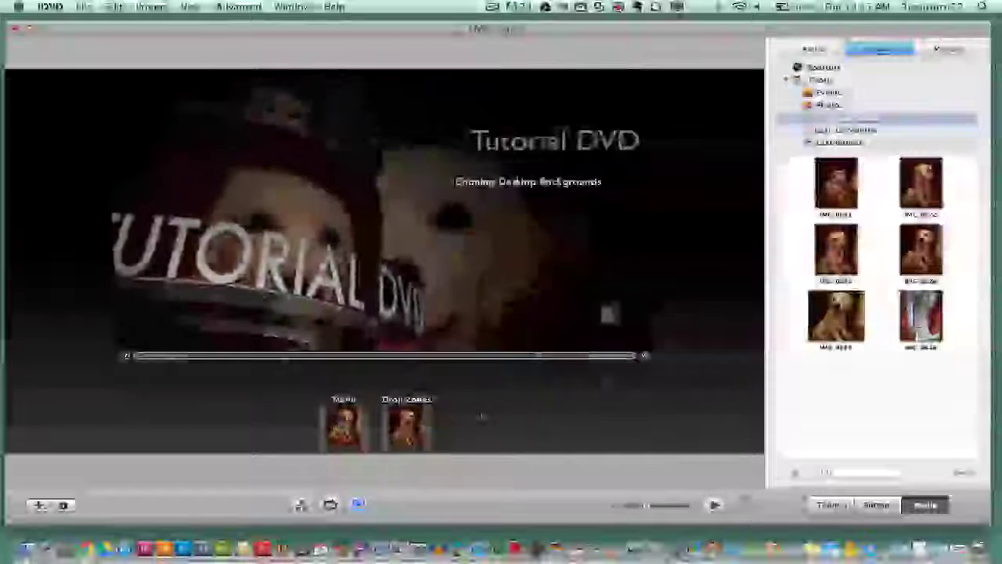
left_click(358, 504)
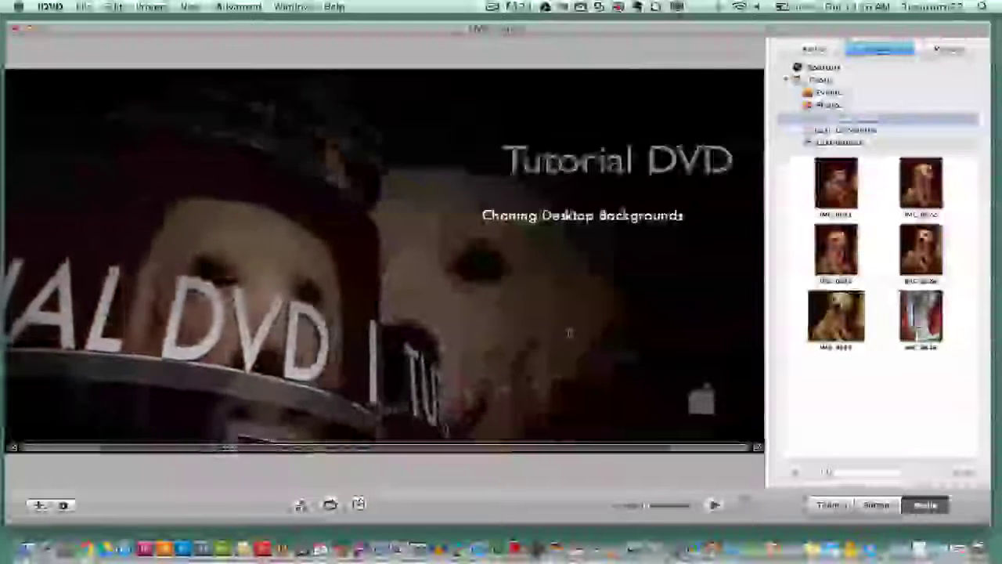
Show the audio library in the media browser and look through the iTunes songs
left_click(815, 49)
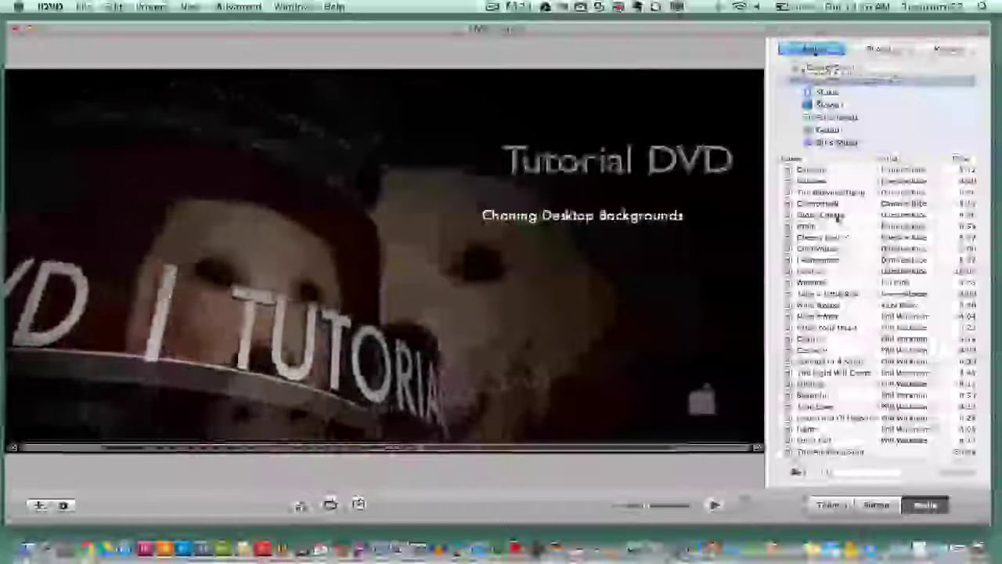
scroll(828, 268, "down", 2)
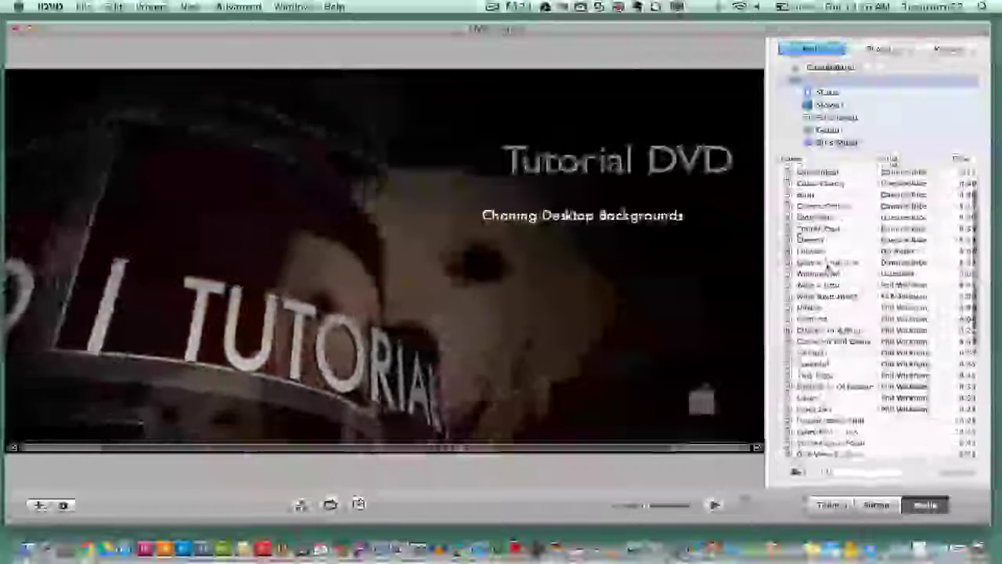
scroll(828, 268, "down", 1)
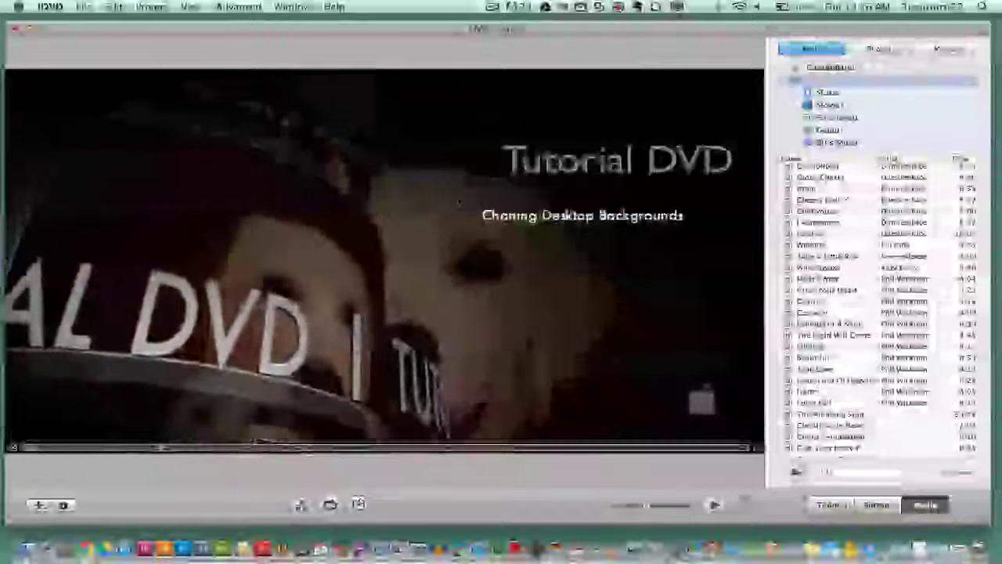
Examine the menu's background, audio, button and drop zone settings in the inspector, and close it
left_click(238, 6)
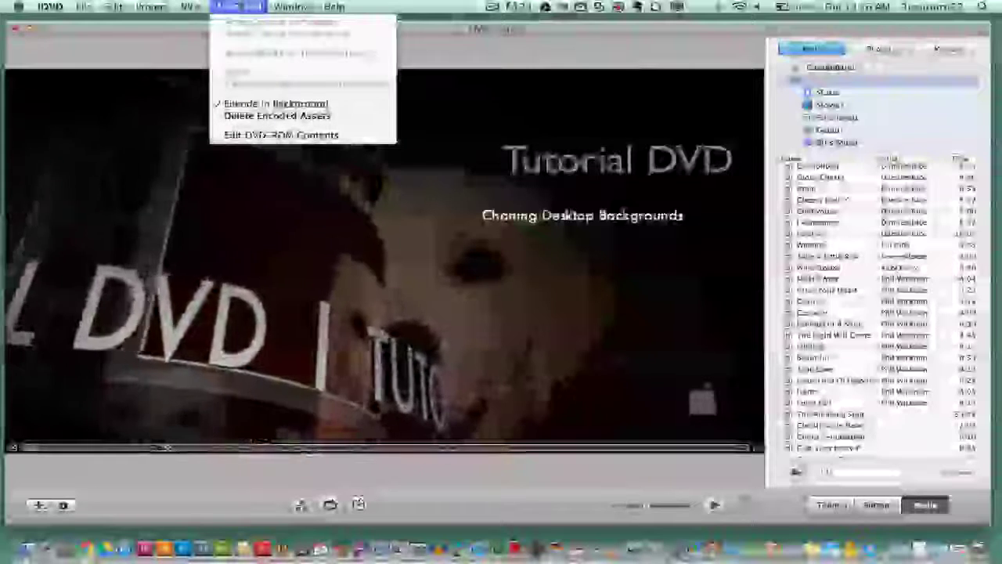
left_click(184, 49)
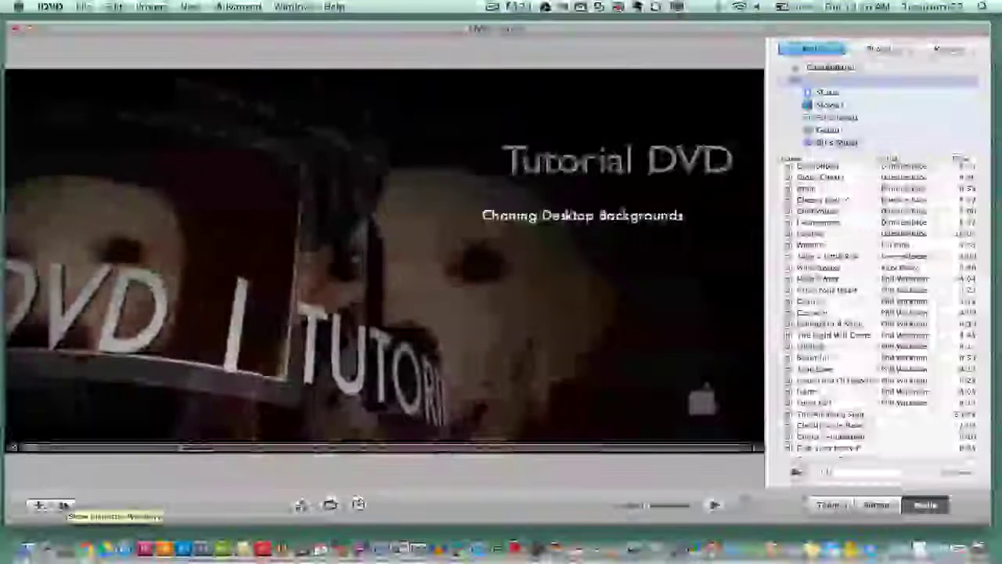
left_click(64, 505)
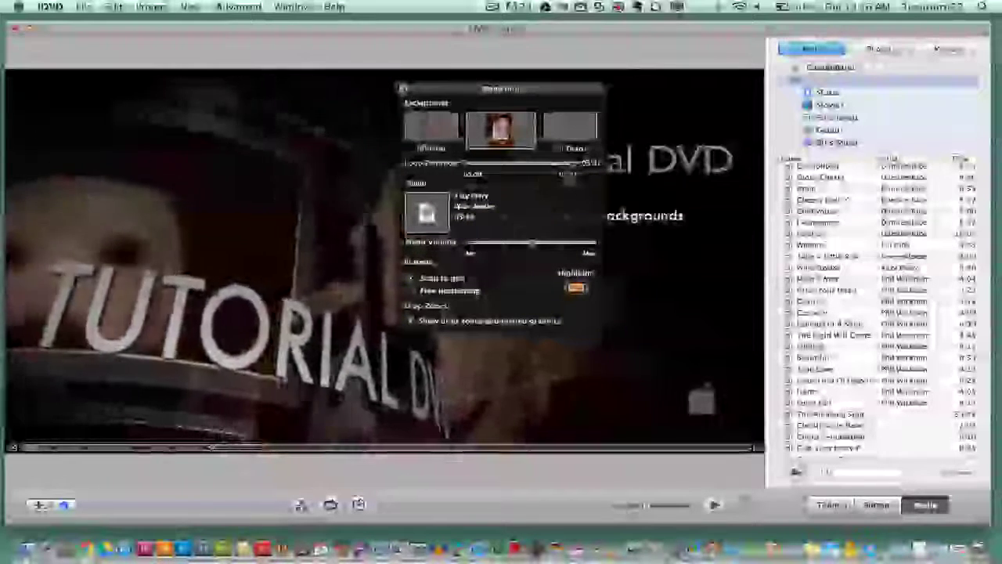
left_click(401, 88)
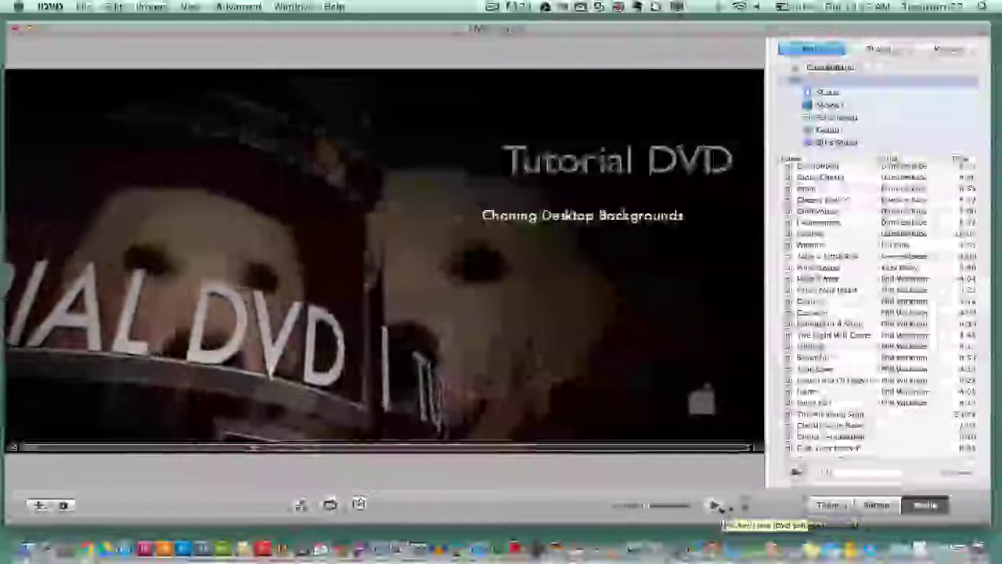
Preview the DVD with its menu and movie button, and leave the preview
left_click(714, 506)
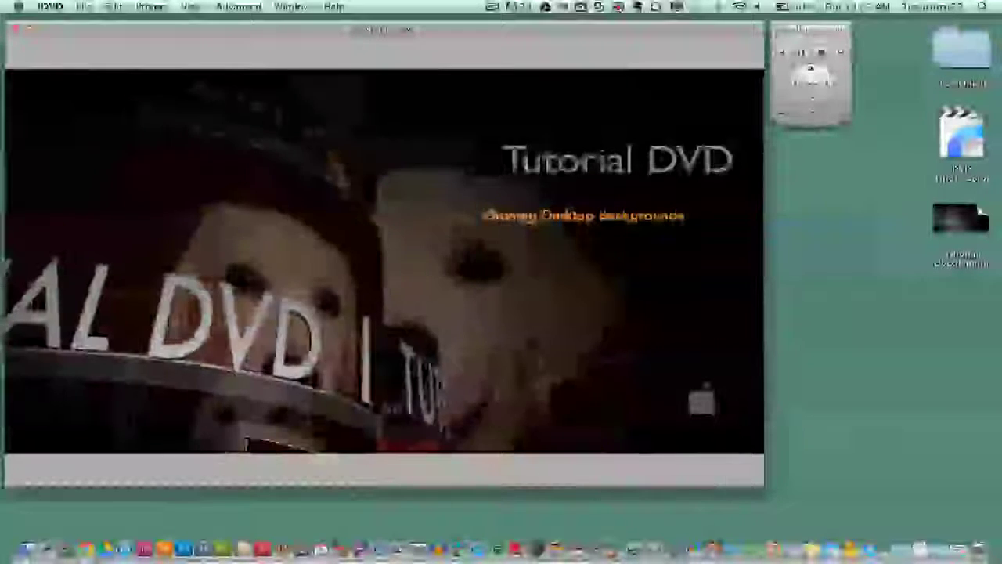
key("Return")
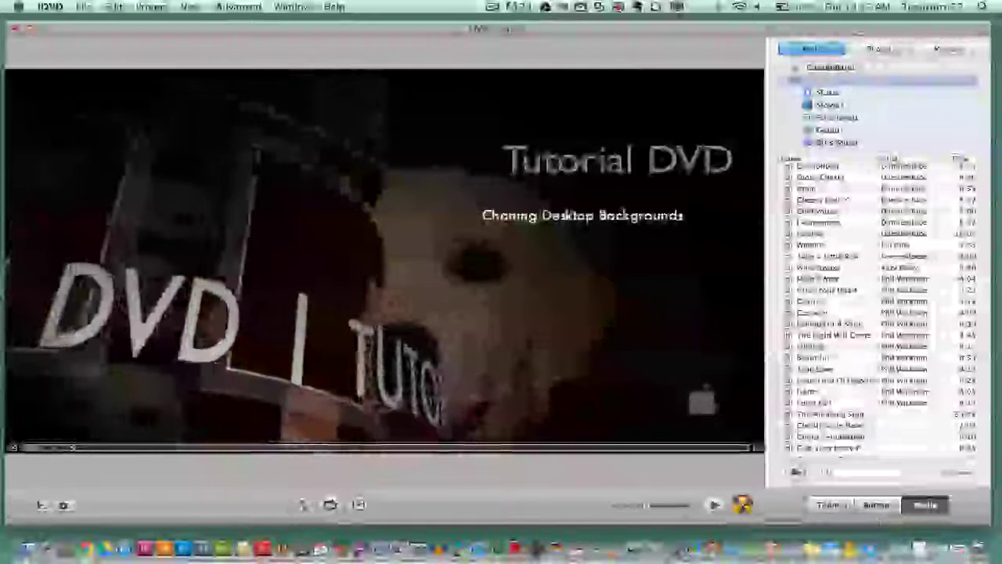
Try to burn the project to a DVD, and cancel at the disc insertion request
left_click(743, 505)
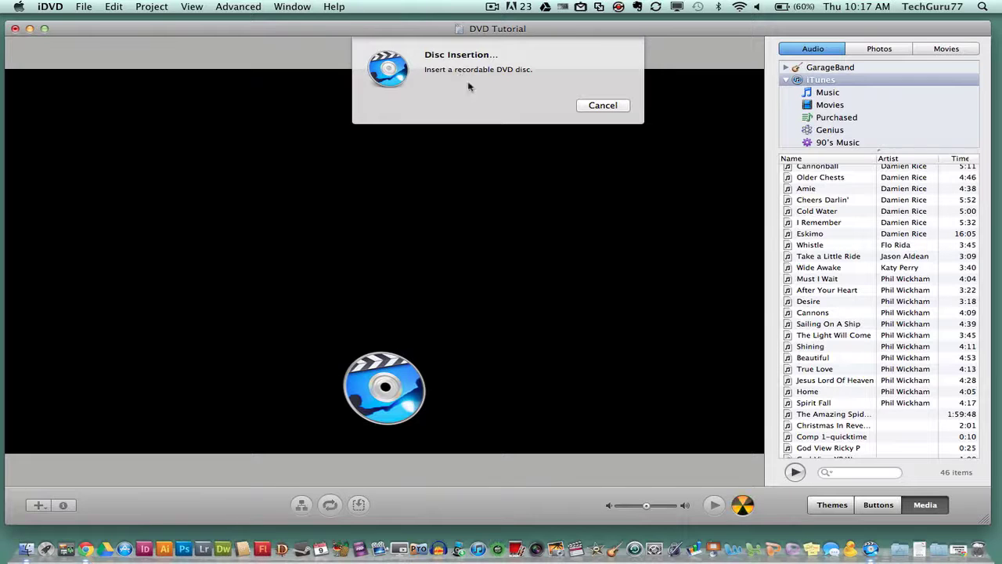
left_click(601, 106)
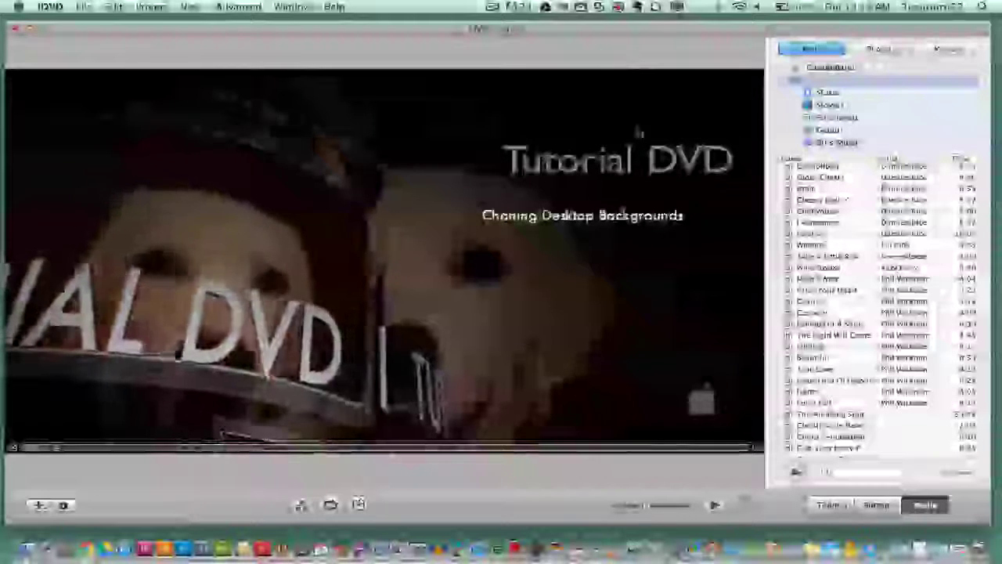
Show the photo library in the media browser again
left_click(879, 49)
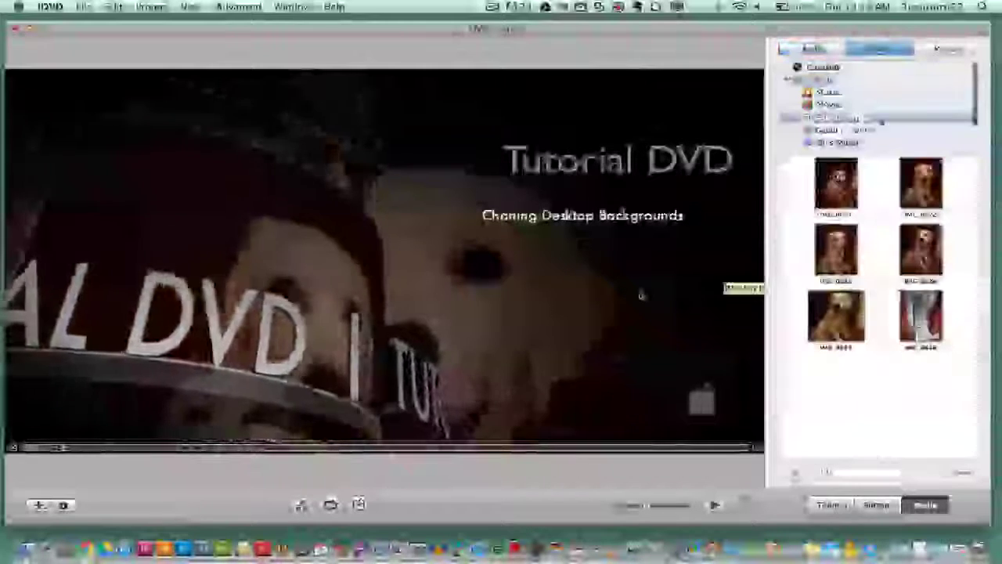